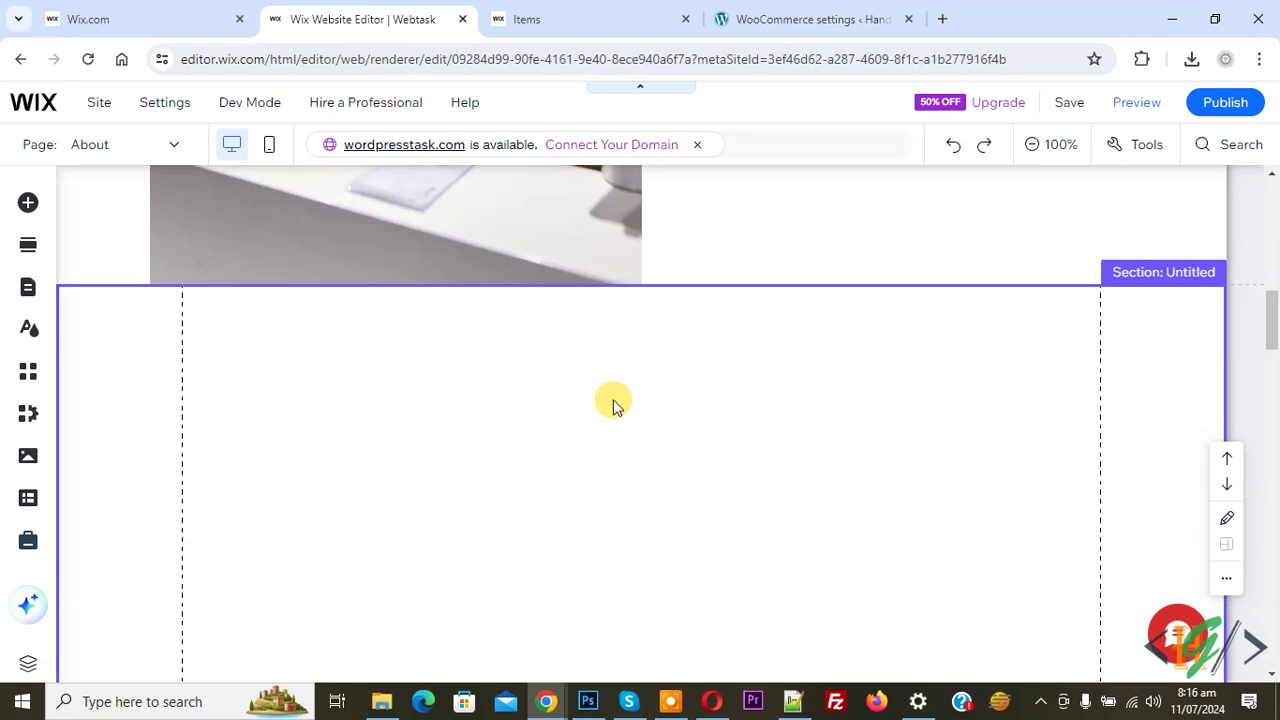
- Open the Add Elements catalogue and browse the Menu, List, Interactive and CMS categories
{"action": "left_click", "coordinate": [24, 205]}
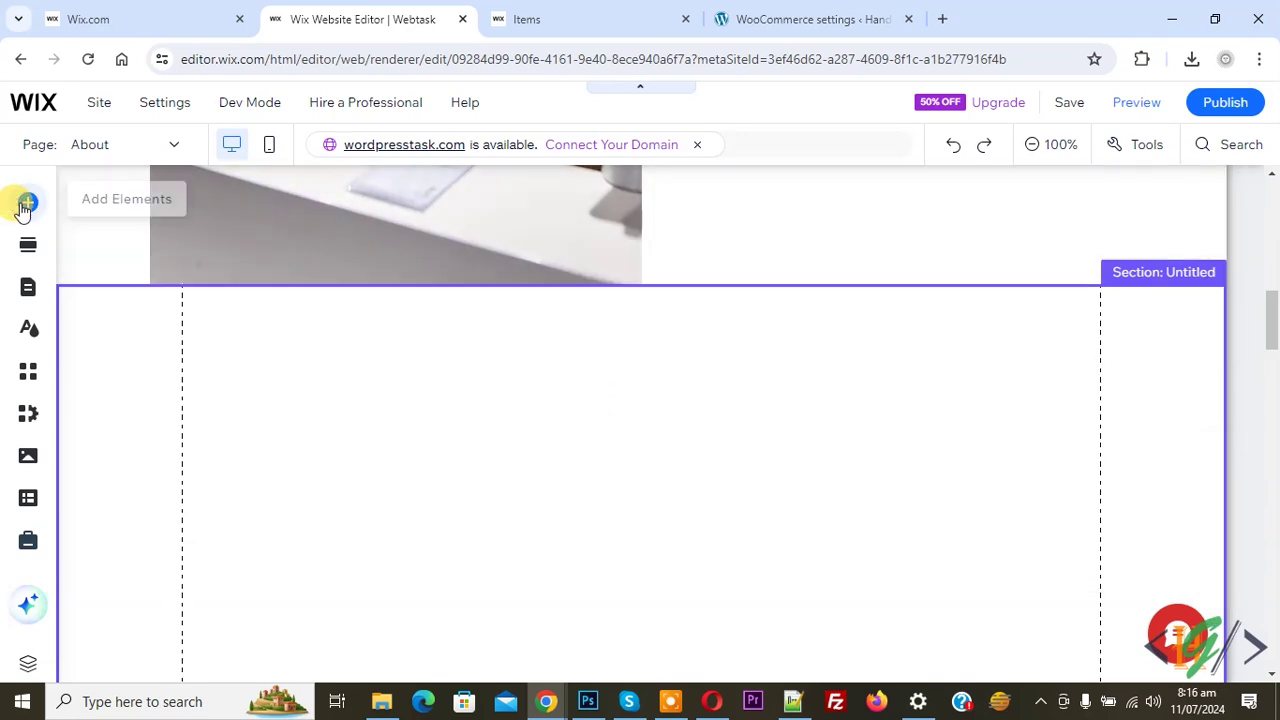
{"action": "left_click", "coordinate": [112, 403]}
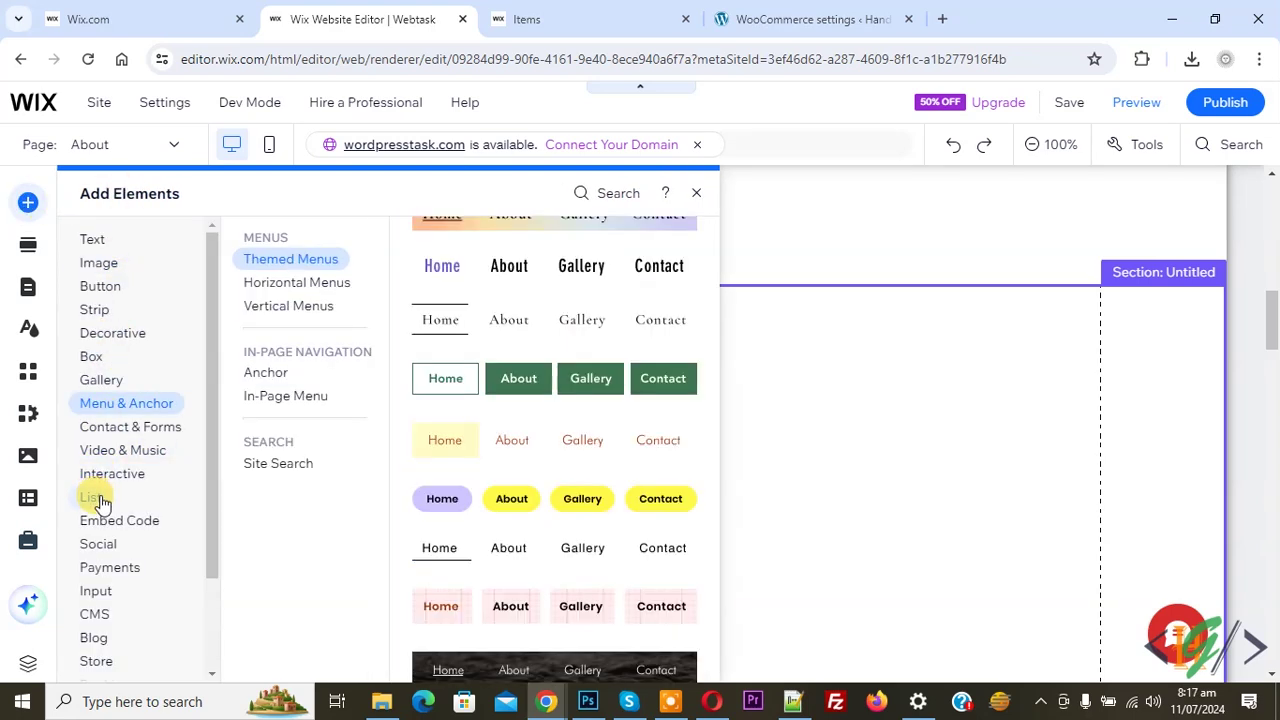
{"action": "left_click", "coordinate": [100, 500]}
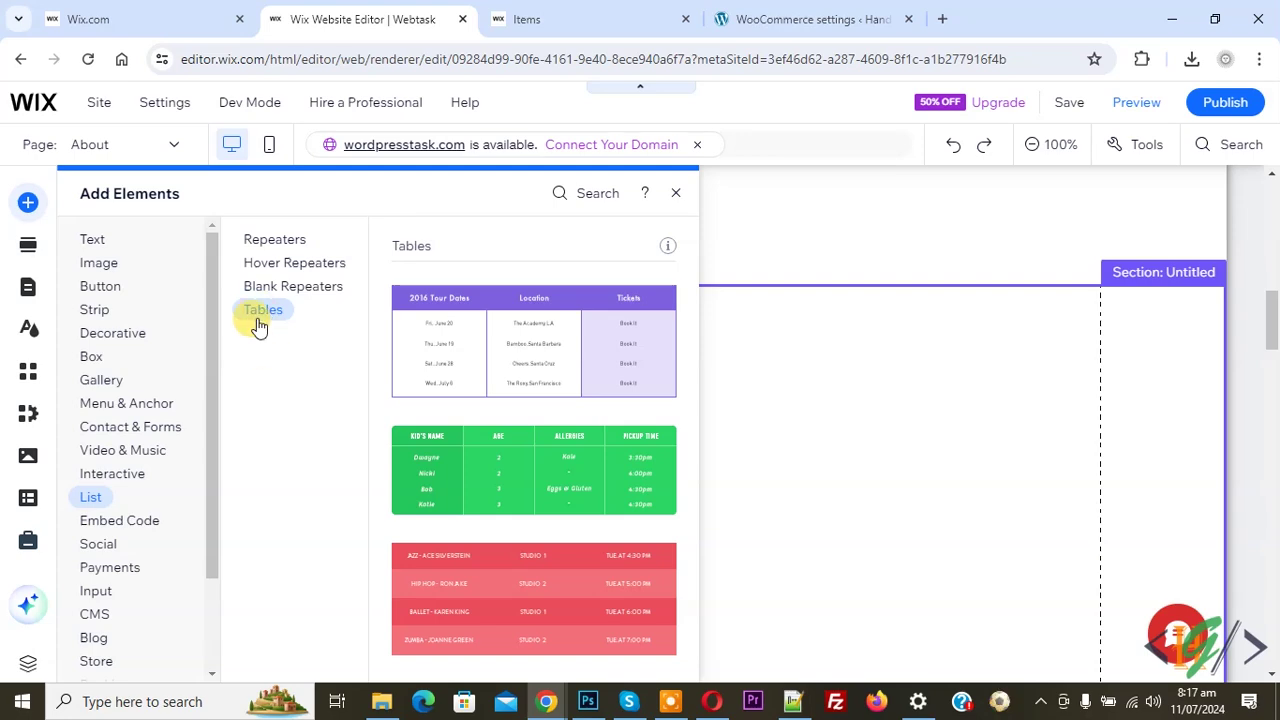
{"action": "left_click", "coordinate": [108, 474]}
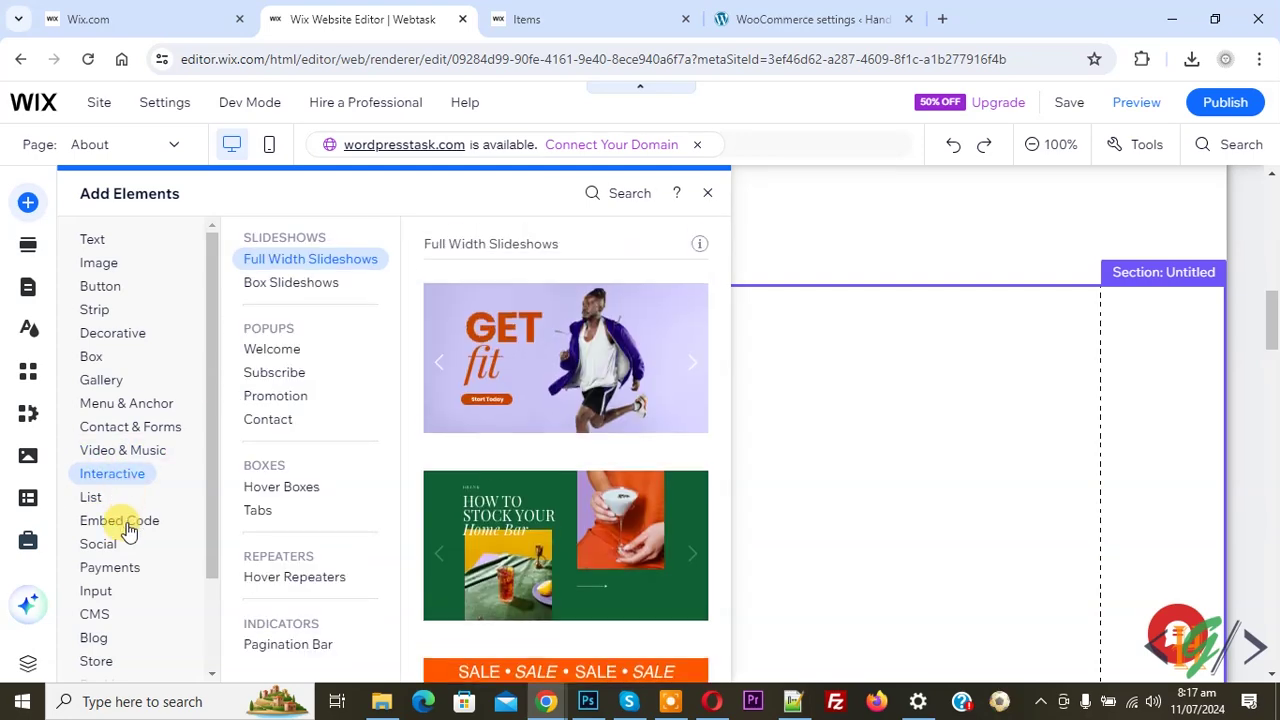
{"action": "left_click", "coordinate": [102, 622]}
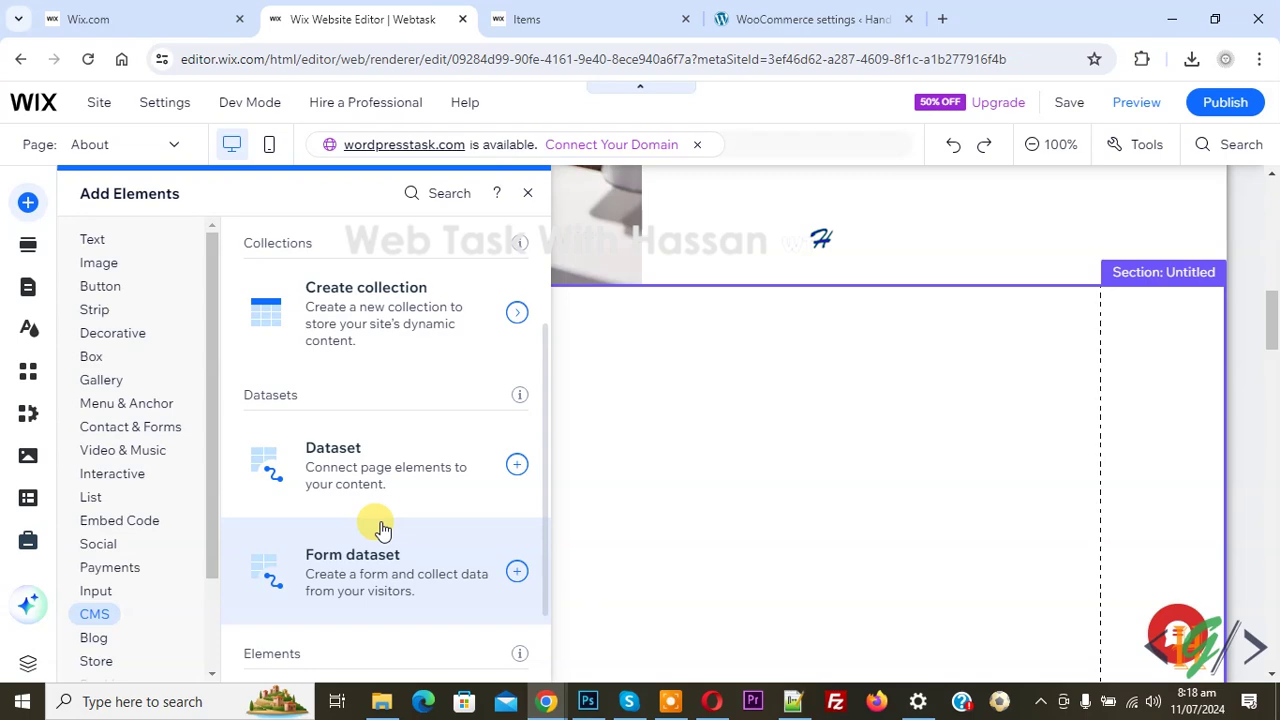
- Return to the List category and scroll through its table designs
{"action": "left_click", "coordinate": [95, 497]}
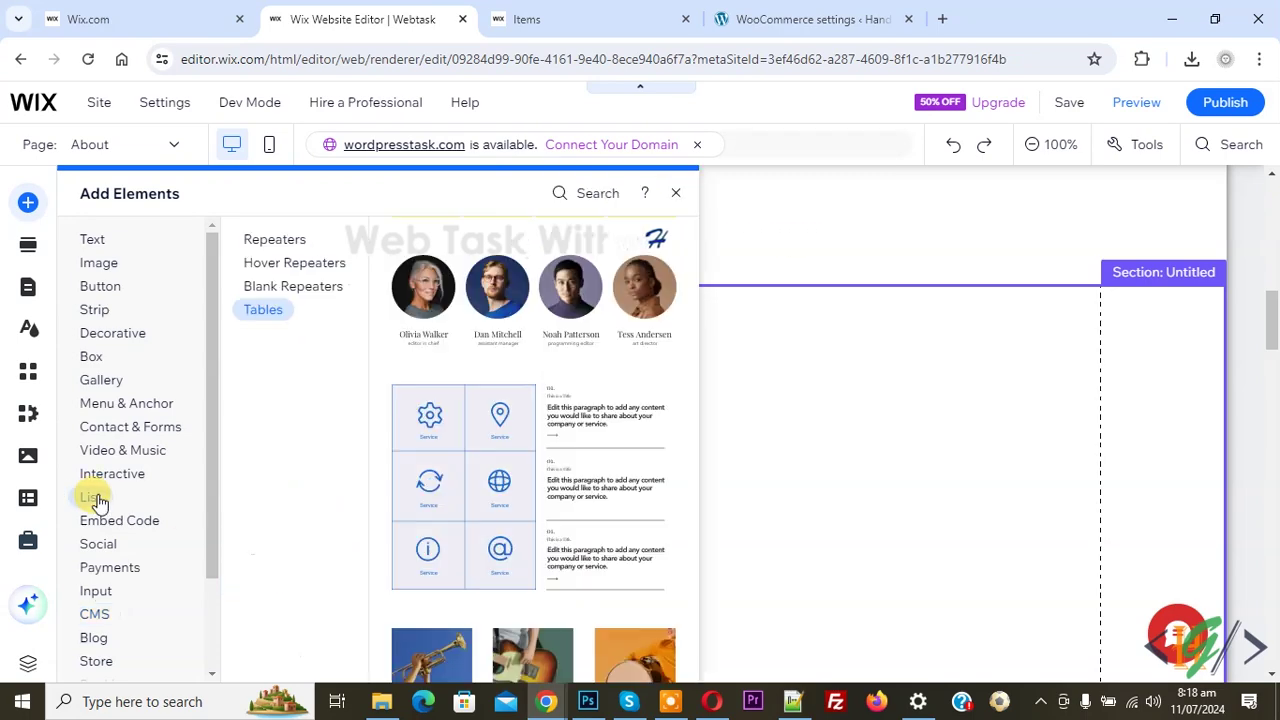
{"action": "left_click", "coordinate": [263, 318]}
{"action": "scroll", "coordinate": [503, 363], "scroll_direction": "down", "scroll_amount": 5}
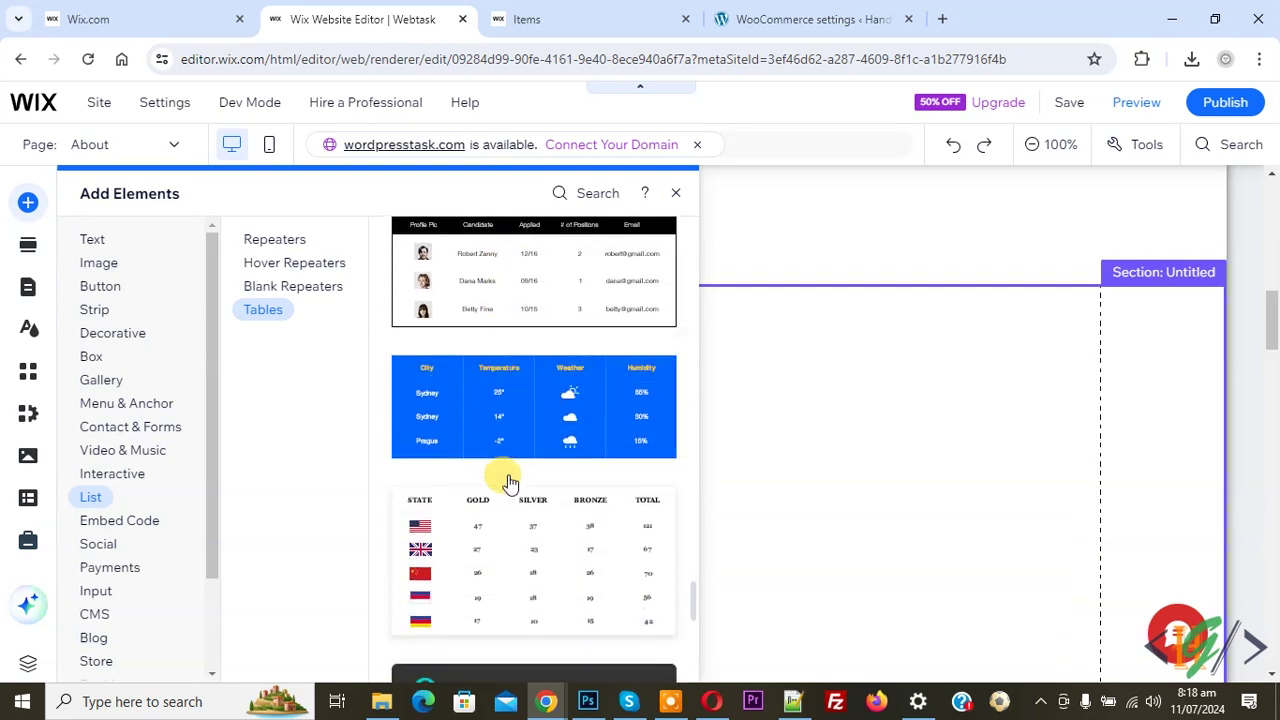
{"action": "scroll", "coordinate": [506, 485], "scroll_direction": "down", "scroll_amount": 2}
{"action": "scroll", "coordinate": [510, 507], "scroll_direction": "up", "scroll_amount": 6}
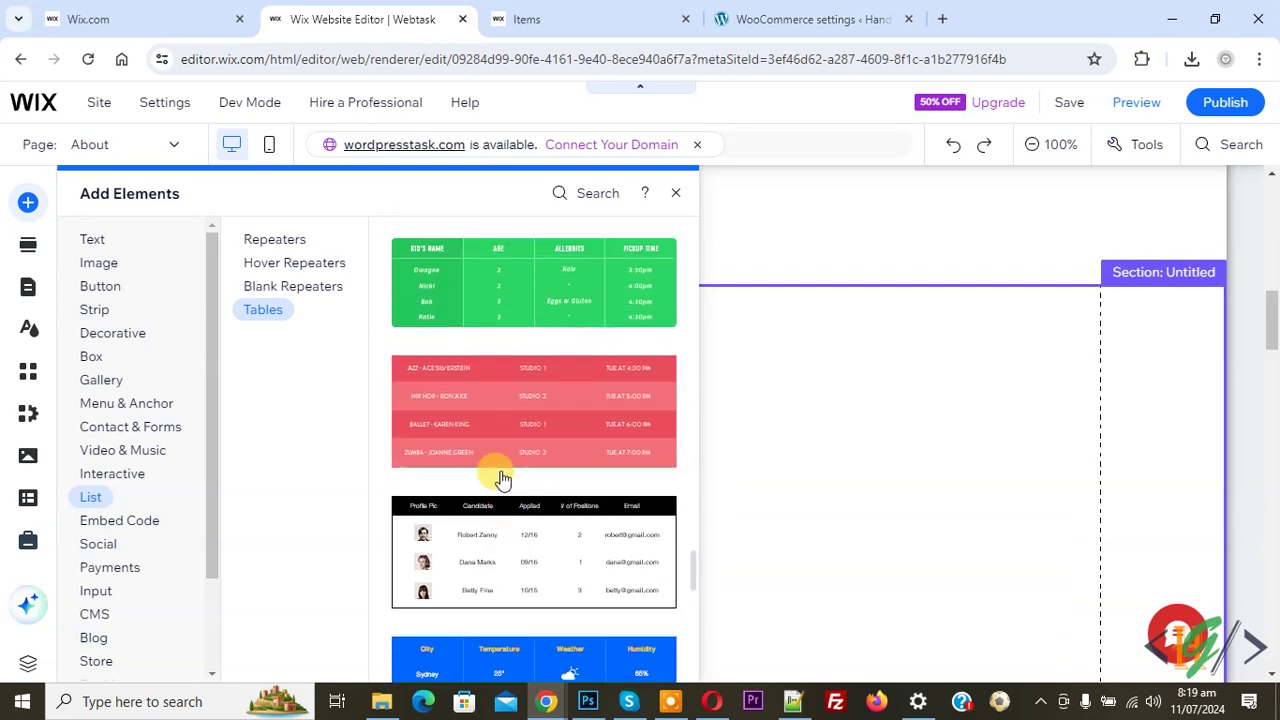
- Place the purple tour-dates table in the empty section and review its Settings and Layout panels
{"action": "left_click_drag", "start_coordinate": [553, 333], "coordinate": [565, 520]}
{"action": "left_click", "coordinate": [531, 466]}
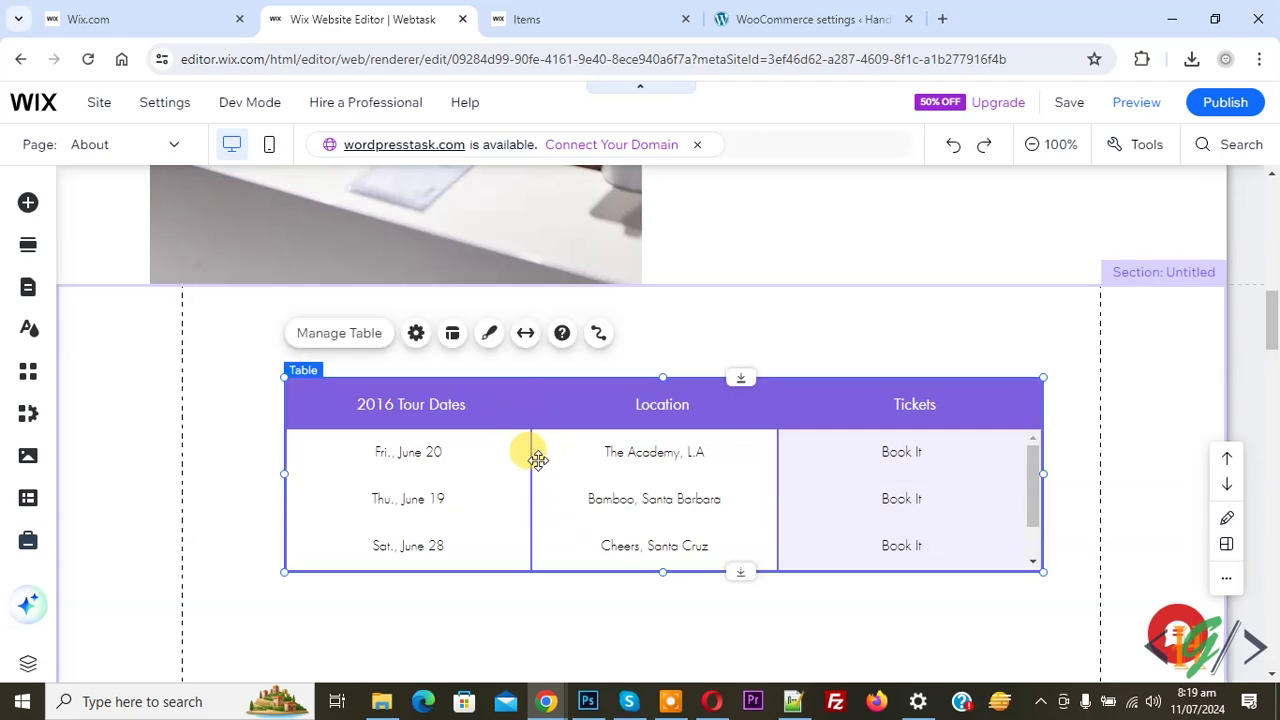
{"action": "left_click", "coordinate": [416, 335]}
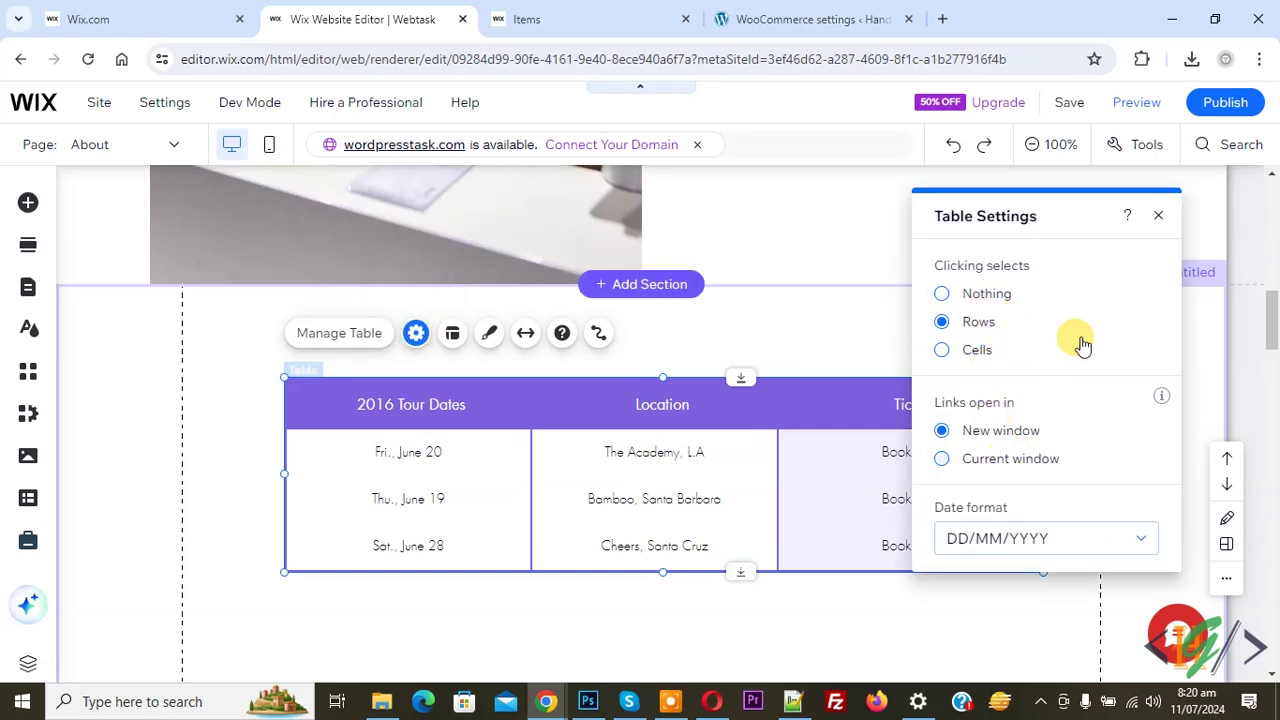
{"action": "left_click", "coordinate": [1158, 218]}
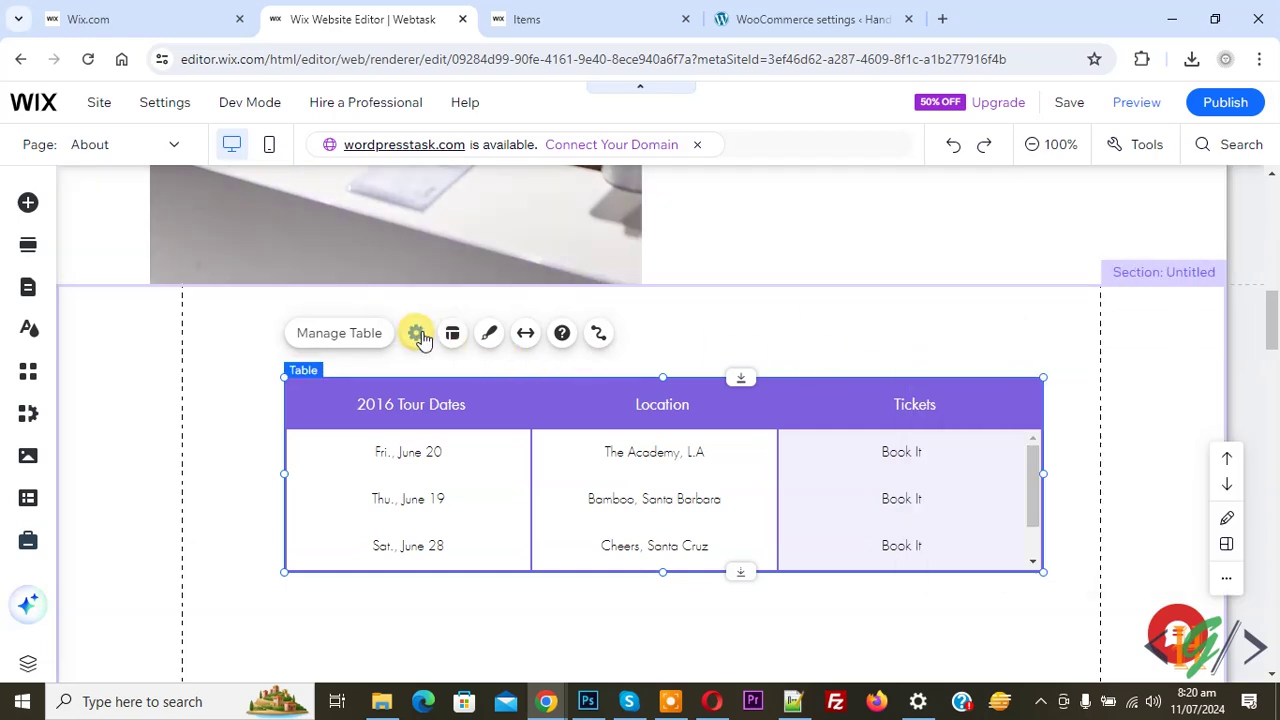
{"action": "left_click", "coordinate": [452, 336]}
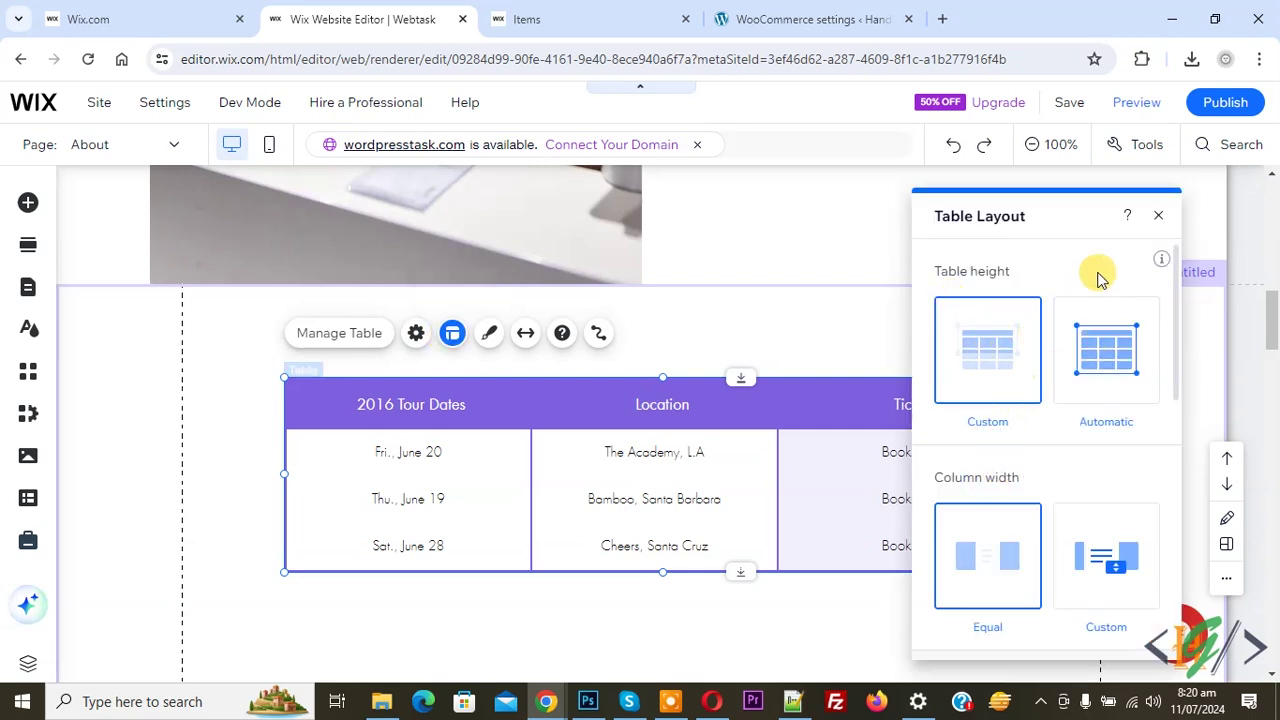
{"action": "left_click", "coordinate": [1157, 217]}
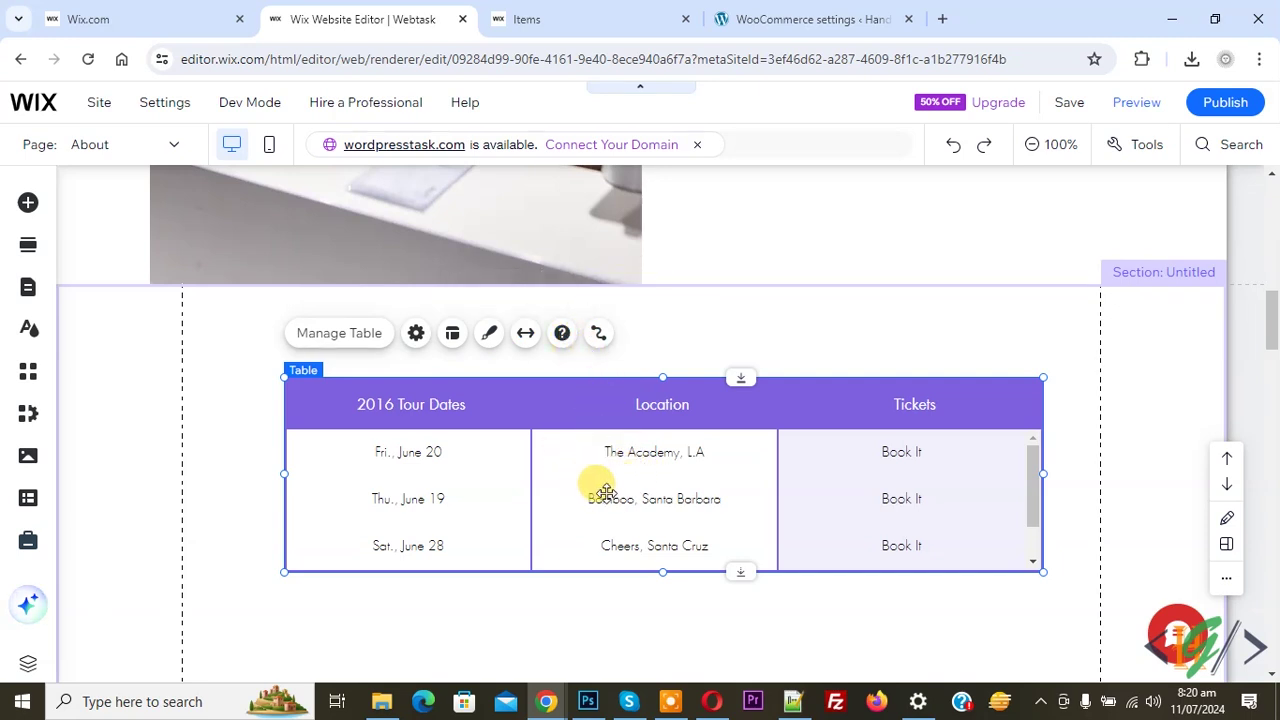
- Review the table's column list in Manage Table, then bring up its Connect to CMS options
{"action": "double_click", "coordinate": [656, 486]}
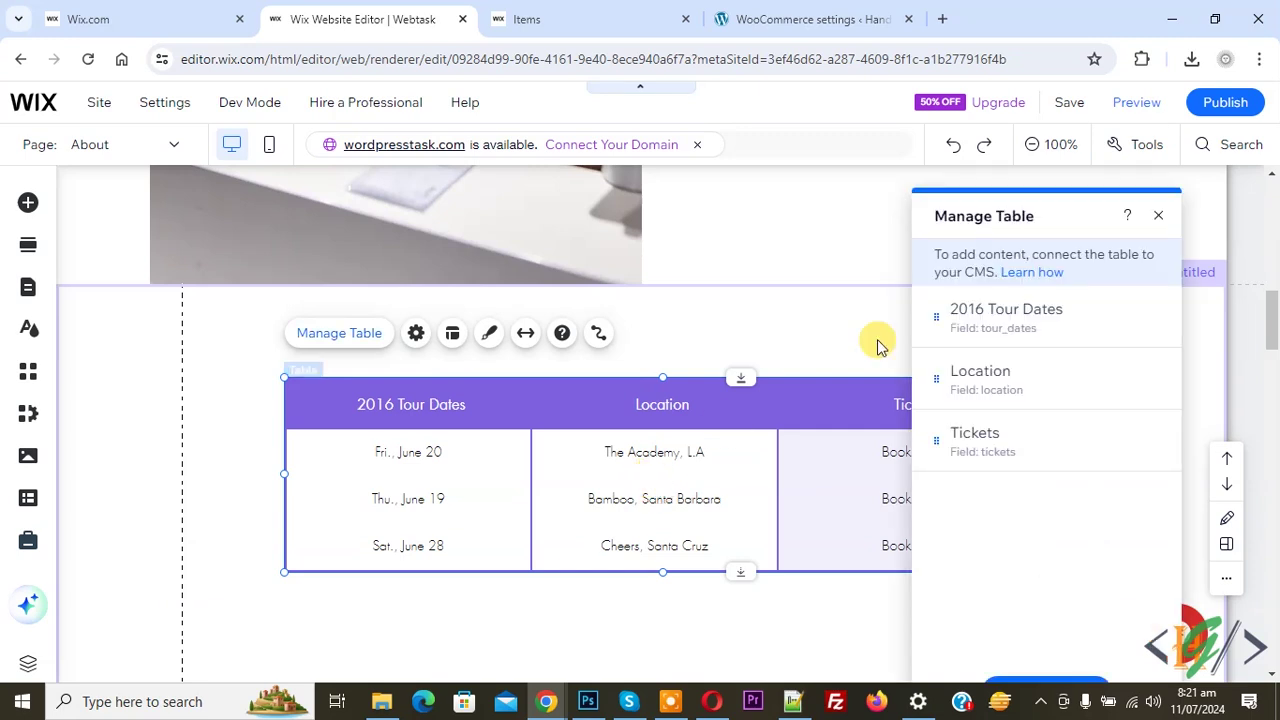
{"action": "left_click_drag", "start_coordinate": [1006, 211], "coordinate": [1078, 186]}
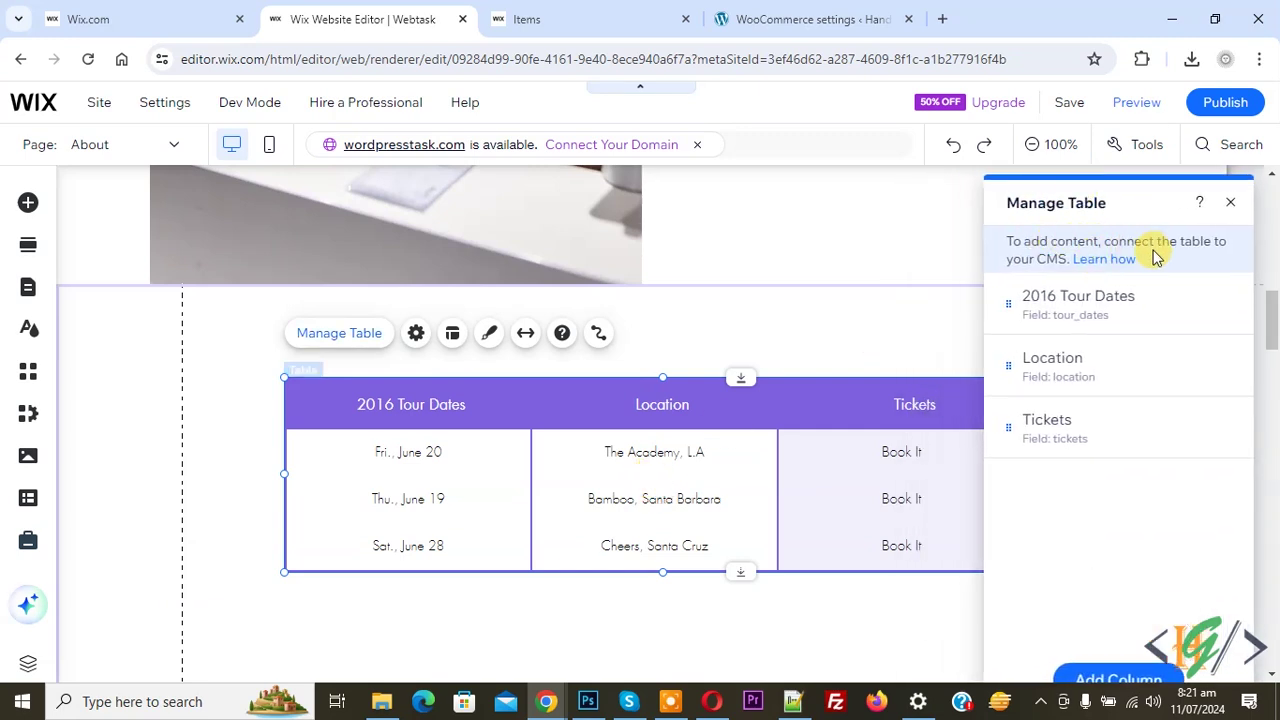
{"action": "left_click", "coordinate": [1228, 203]}
{"action": "left_click", "coordinate": [708, 404]}
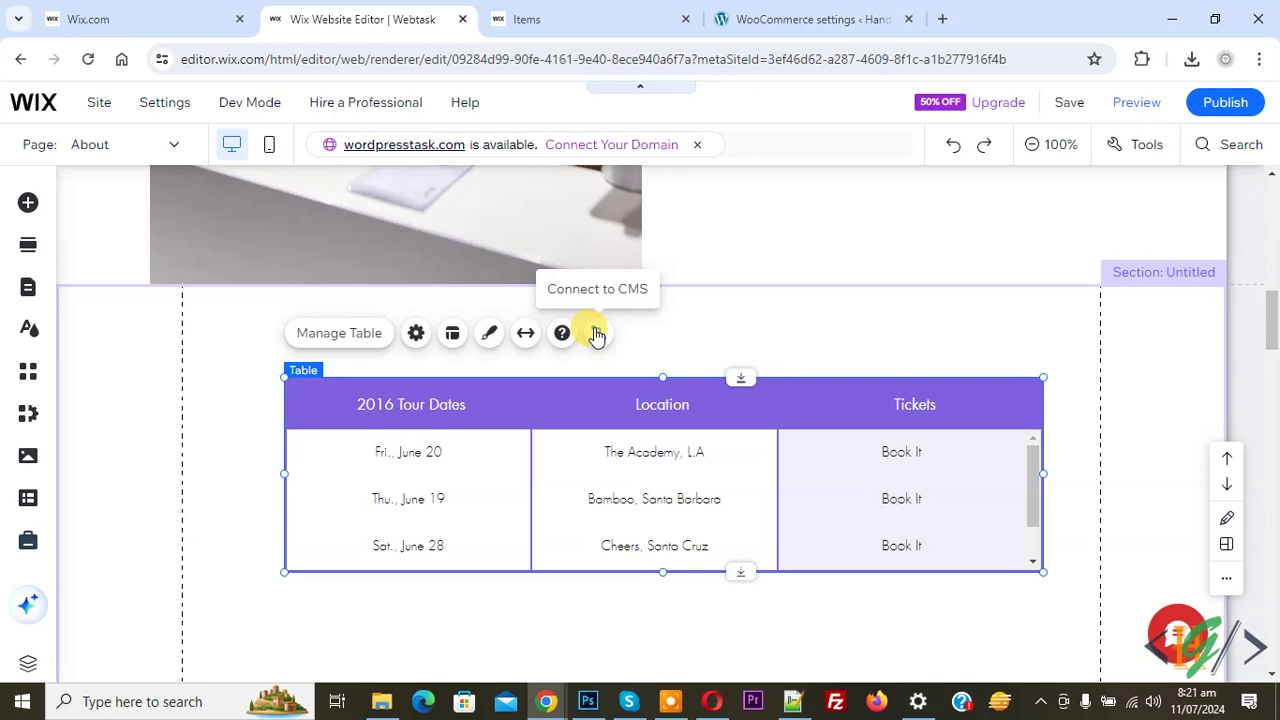
{"action": "left_click", "coordinate": [597, 334]}
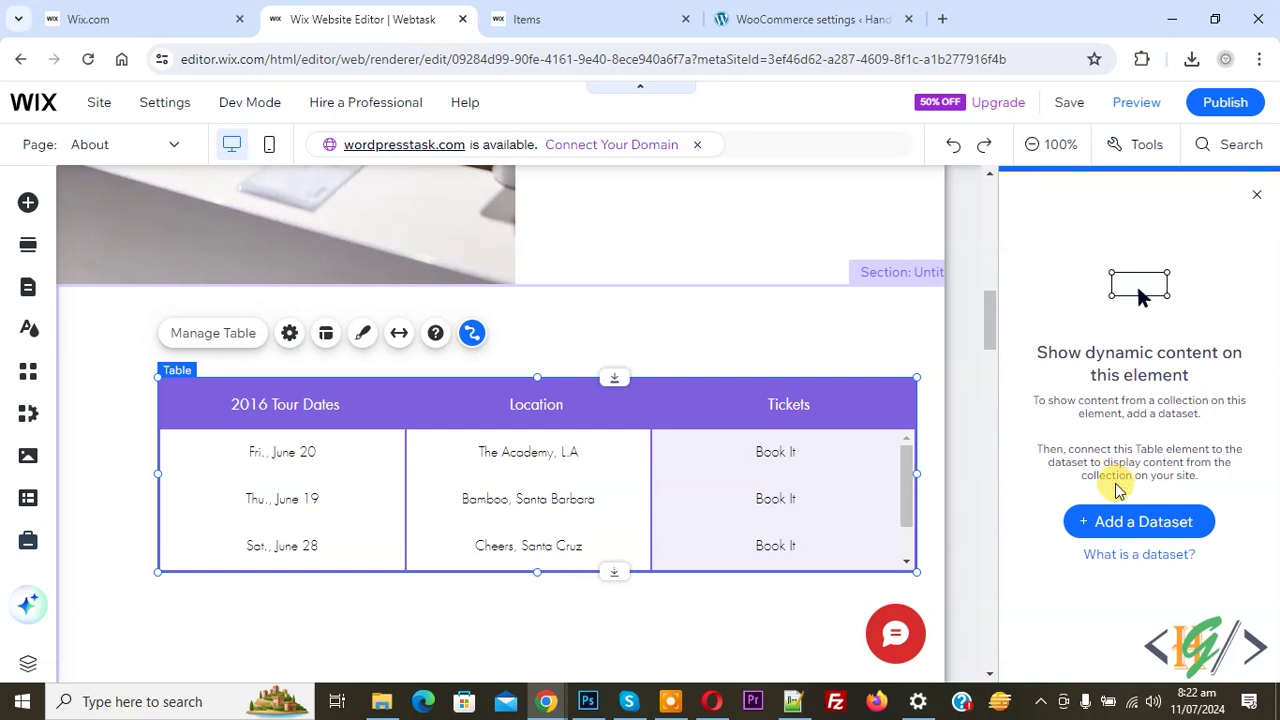
- Add a dataset to the table and choose Create Collection from the collection dropdown
{"action": "left_click", "coordinate": [1136, 524]}
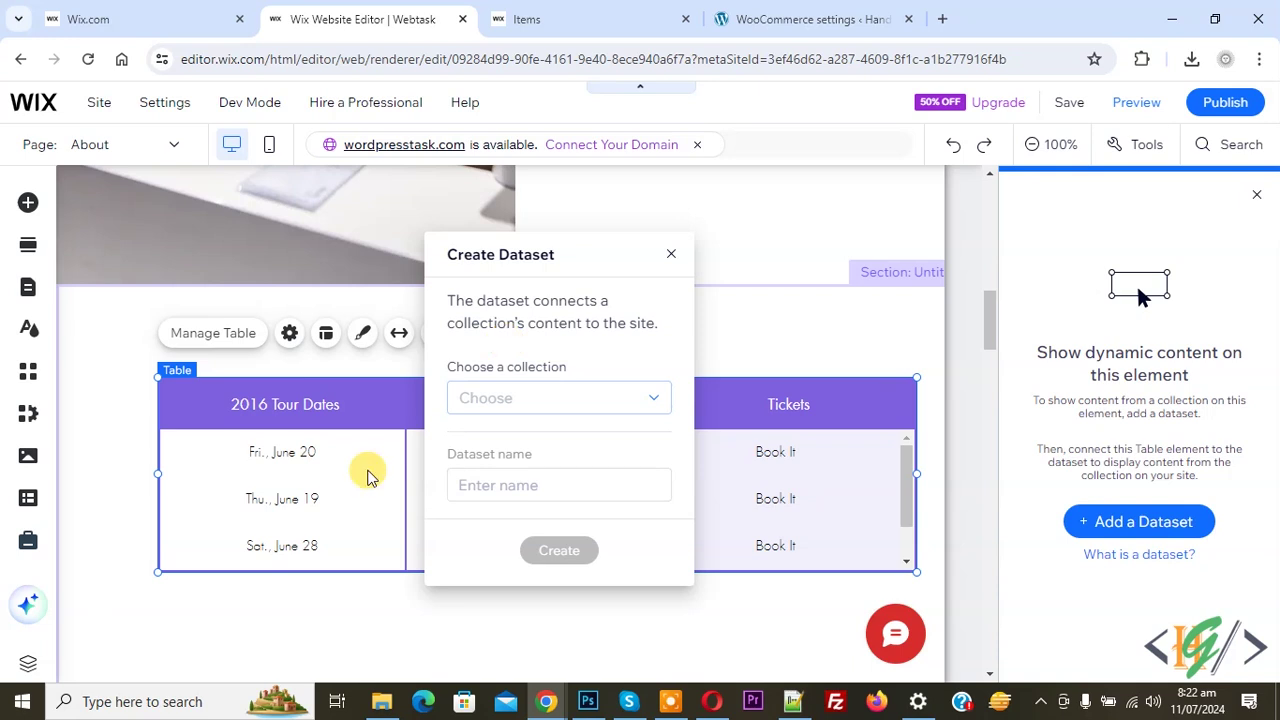
{"action": "left_click", "coordinate": [528, 402]}
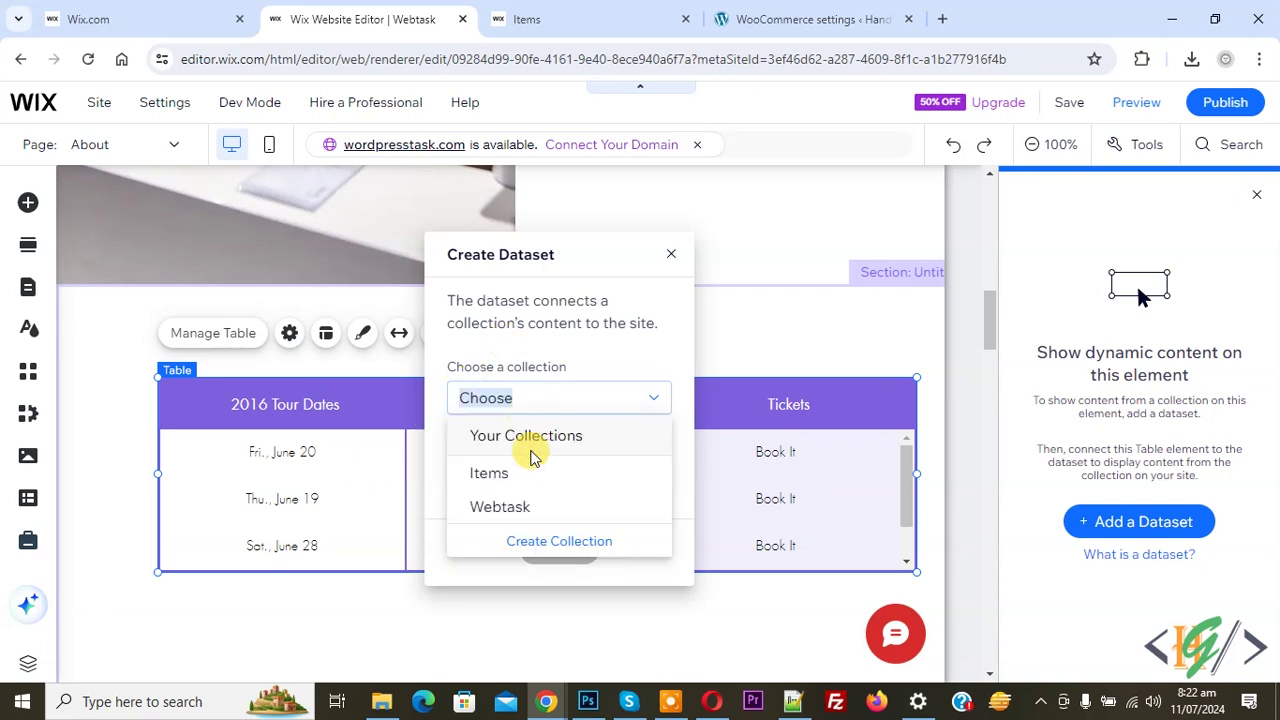
{"action": "left_click", "coordinate": [567, 350]}
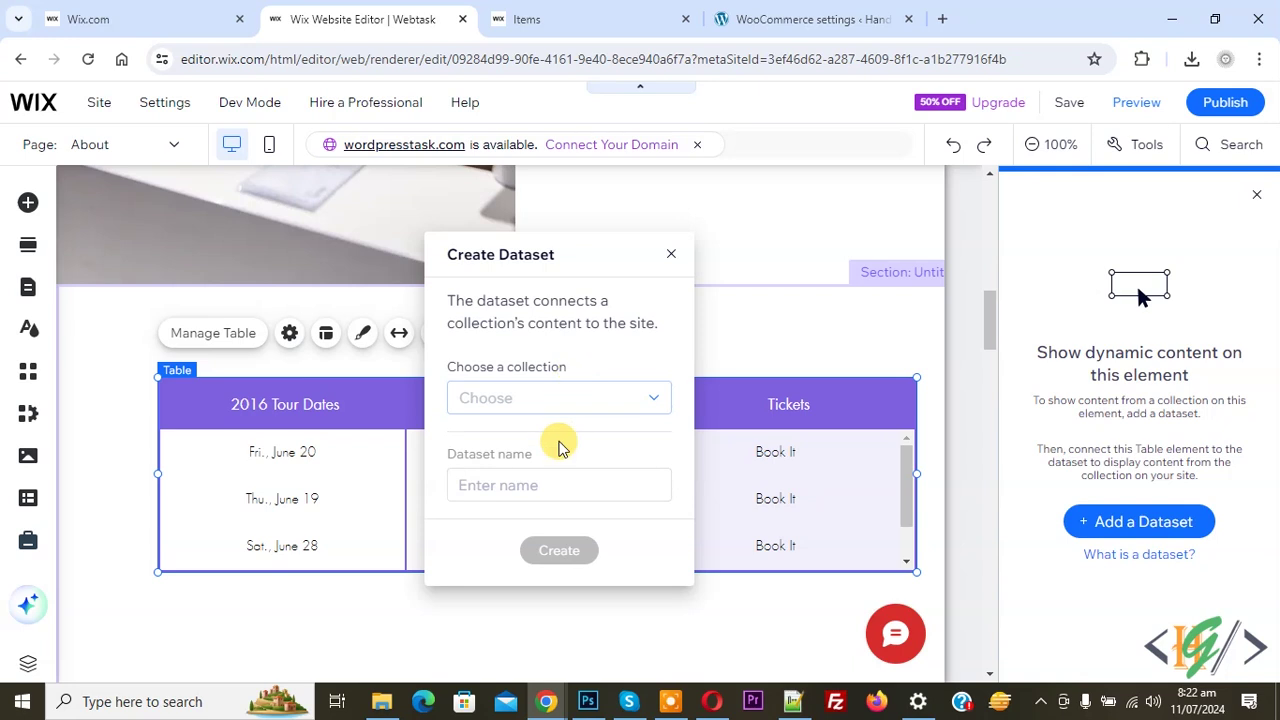
{"action": "left_click", "coordinate": [532, 401]}
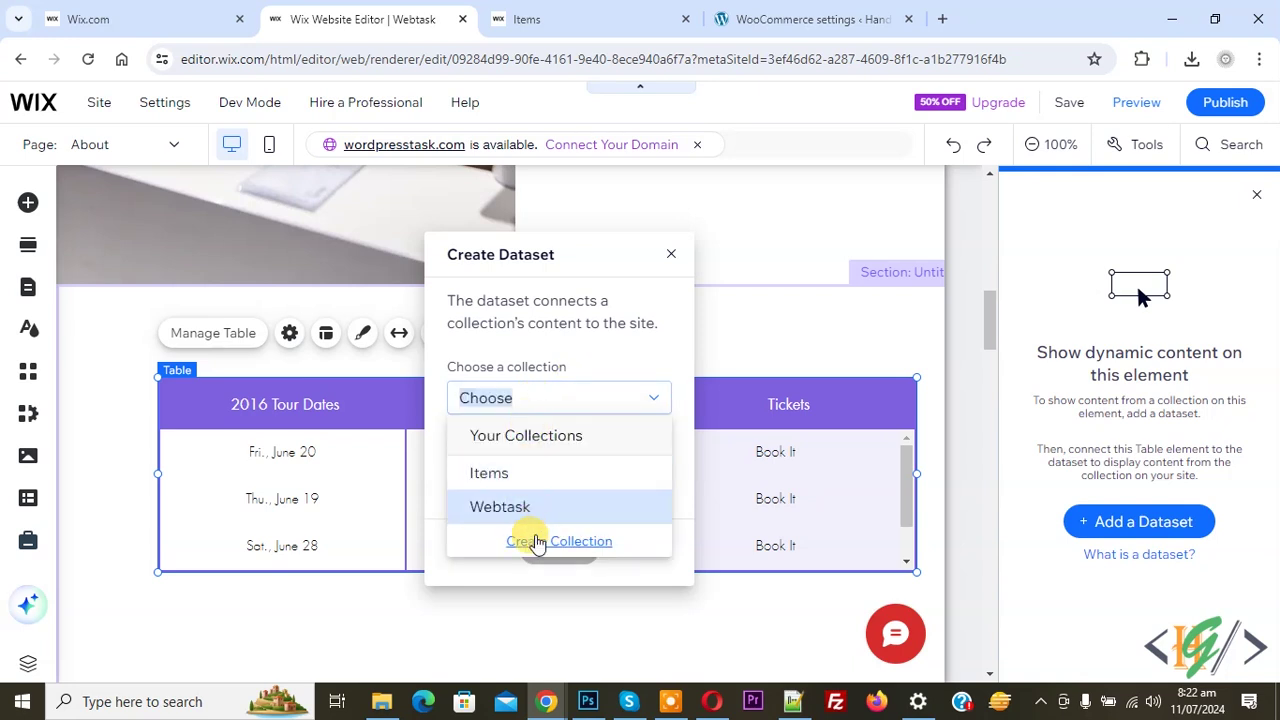
{"action": "left_click", "coordinate": [541, 550]}
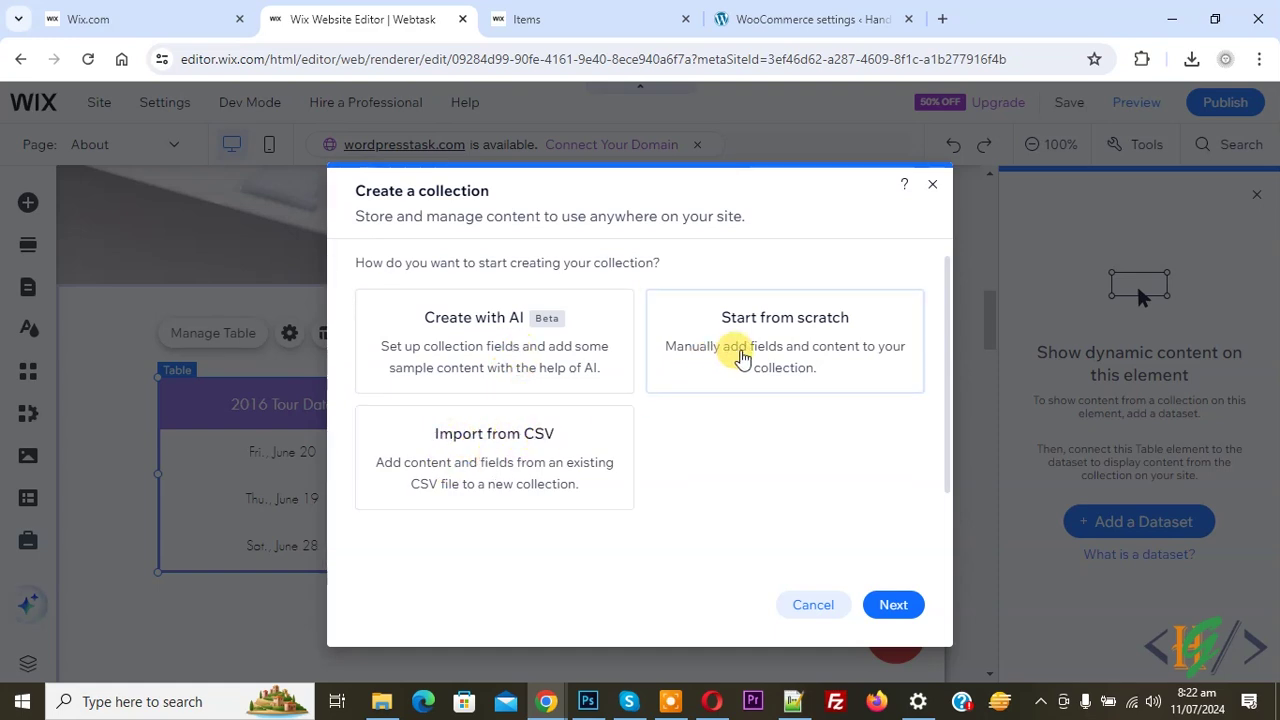
- Create a multiple-item collection from scratch named 'Person Detail'
{"action": "left_click", "coordinate": [752, 357]}
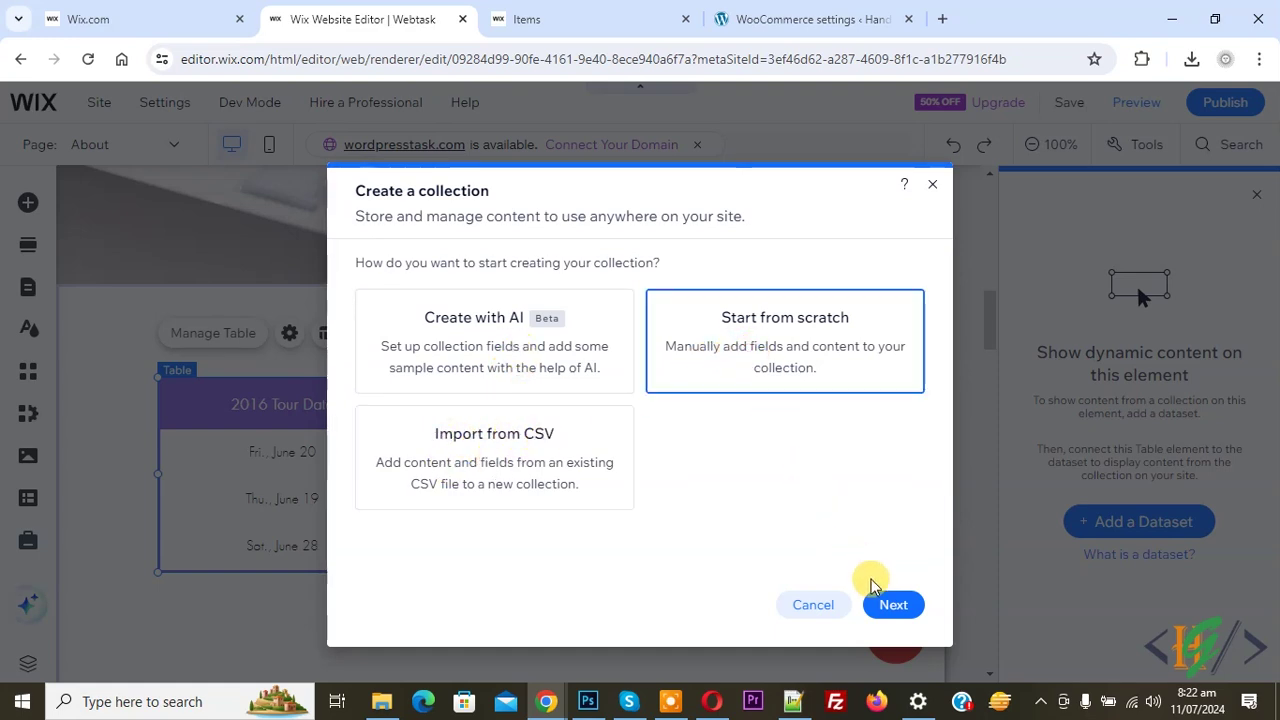
{"action": "left_click", "coordinate": [885, 606]}
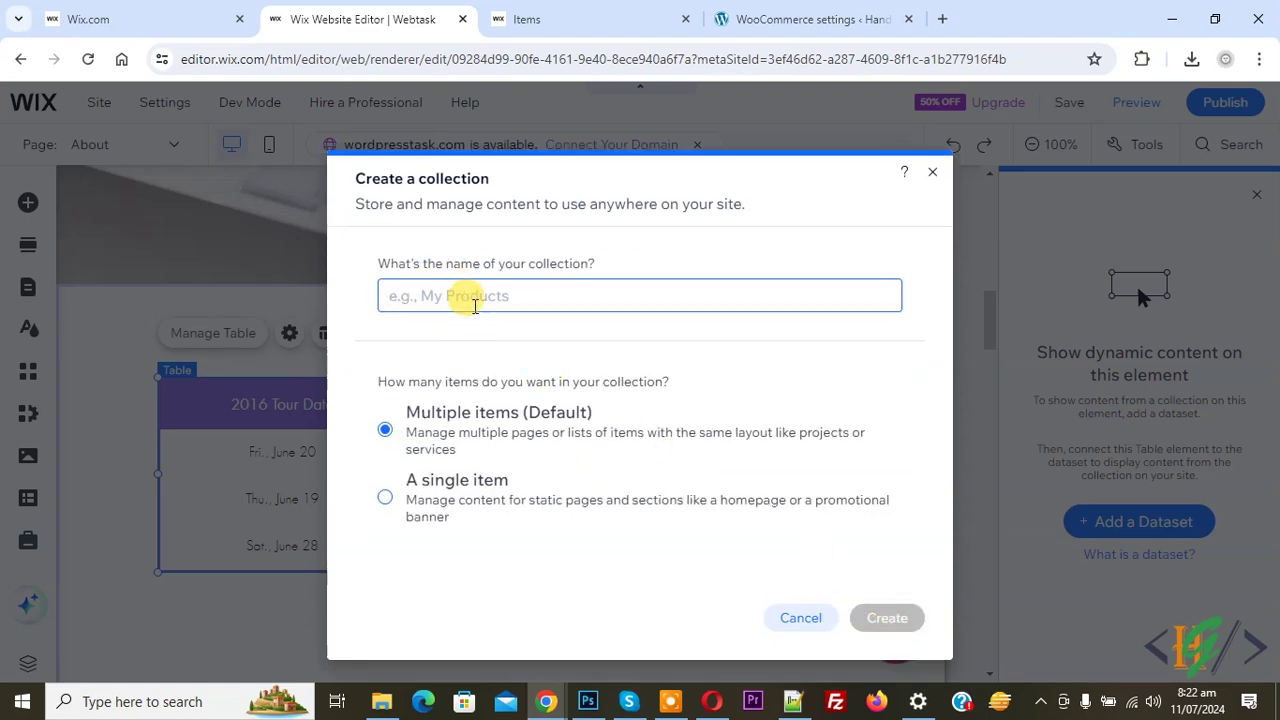
{"action": "type", "text": "Person Detail"}
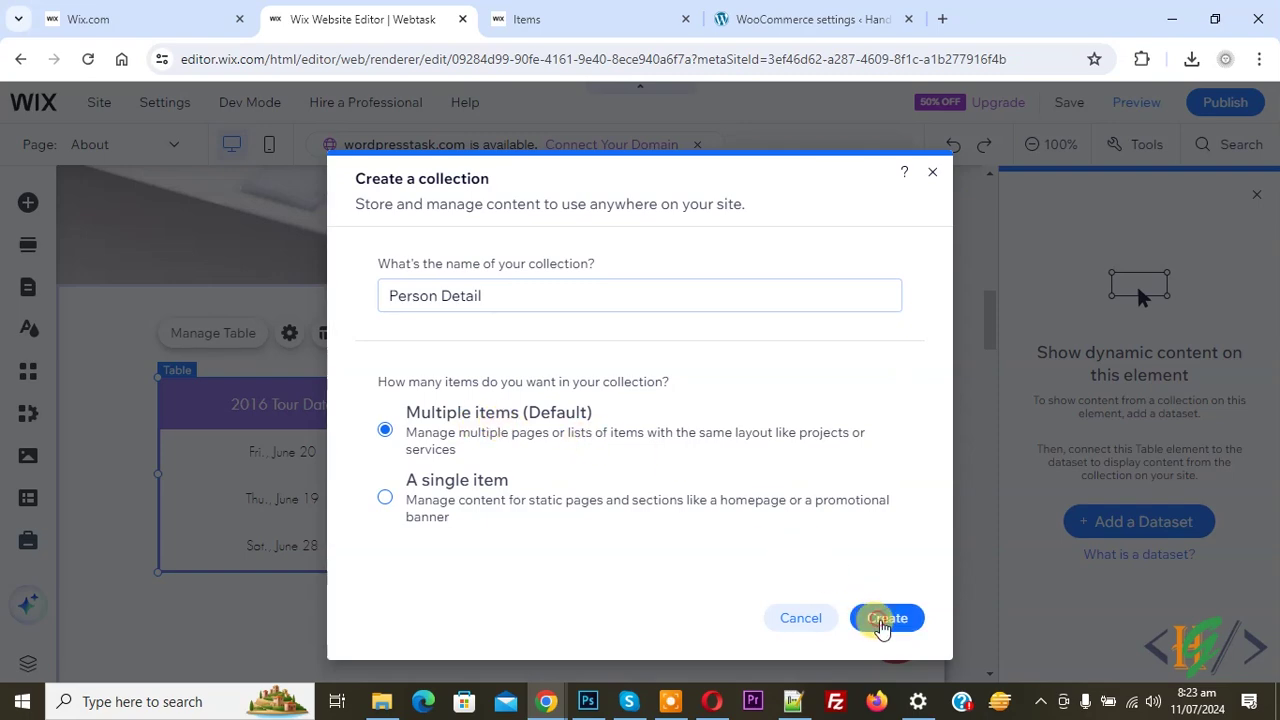
{"action": "left_click", "coordinate": [884, 618]}
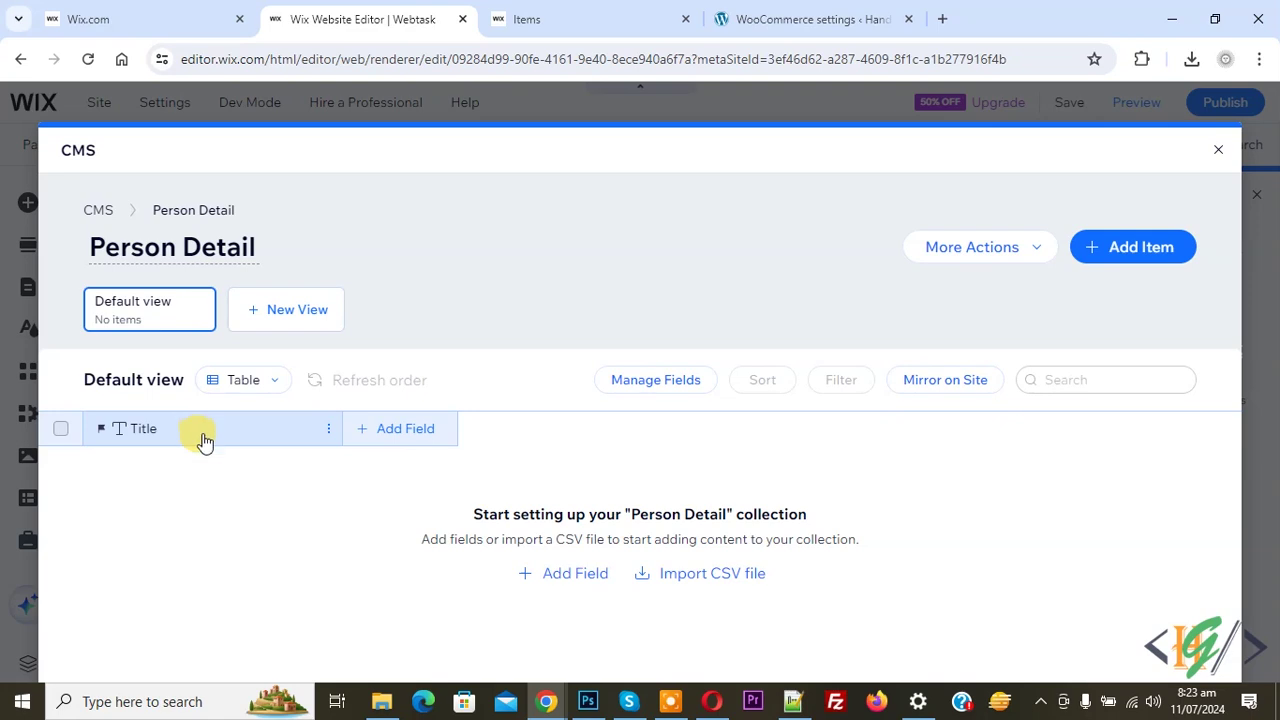
- Rename the collection's Title field to 'Name'
{"action": "left_click", "coordinate": [328, 430]}
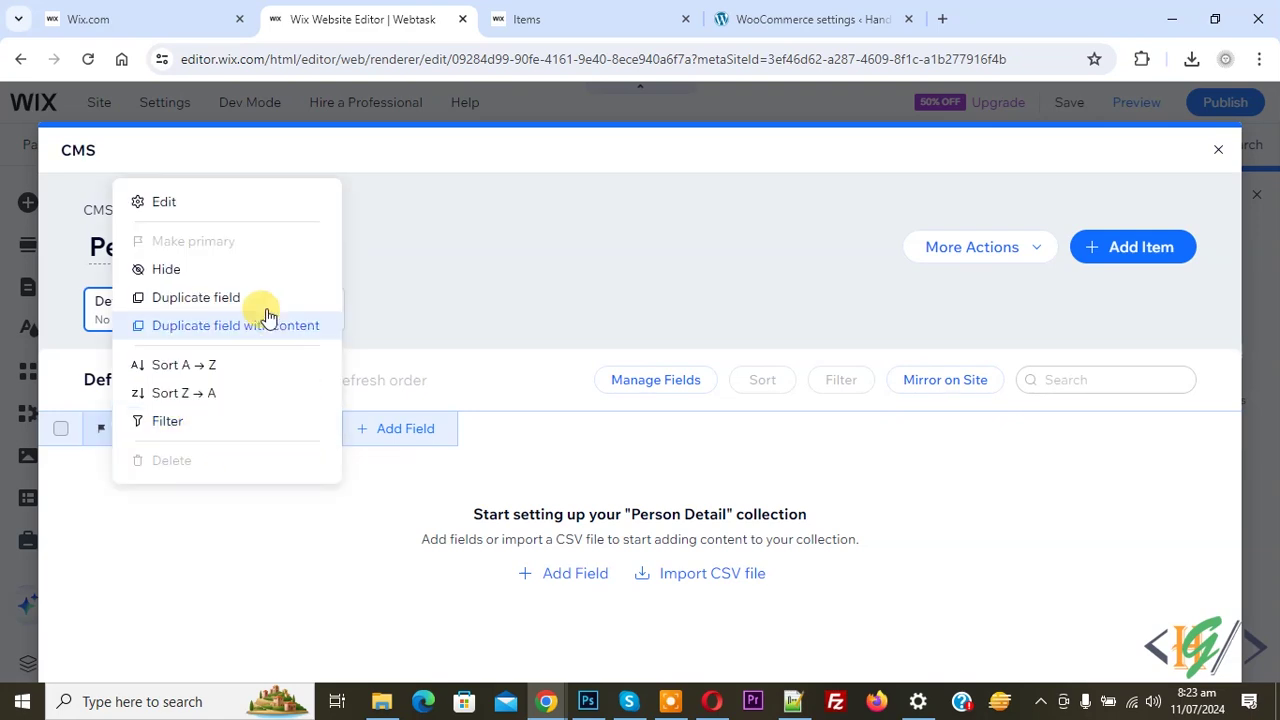
{"action": "left_click", "coordinate": [172, 203]}
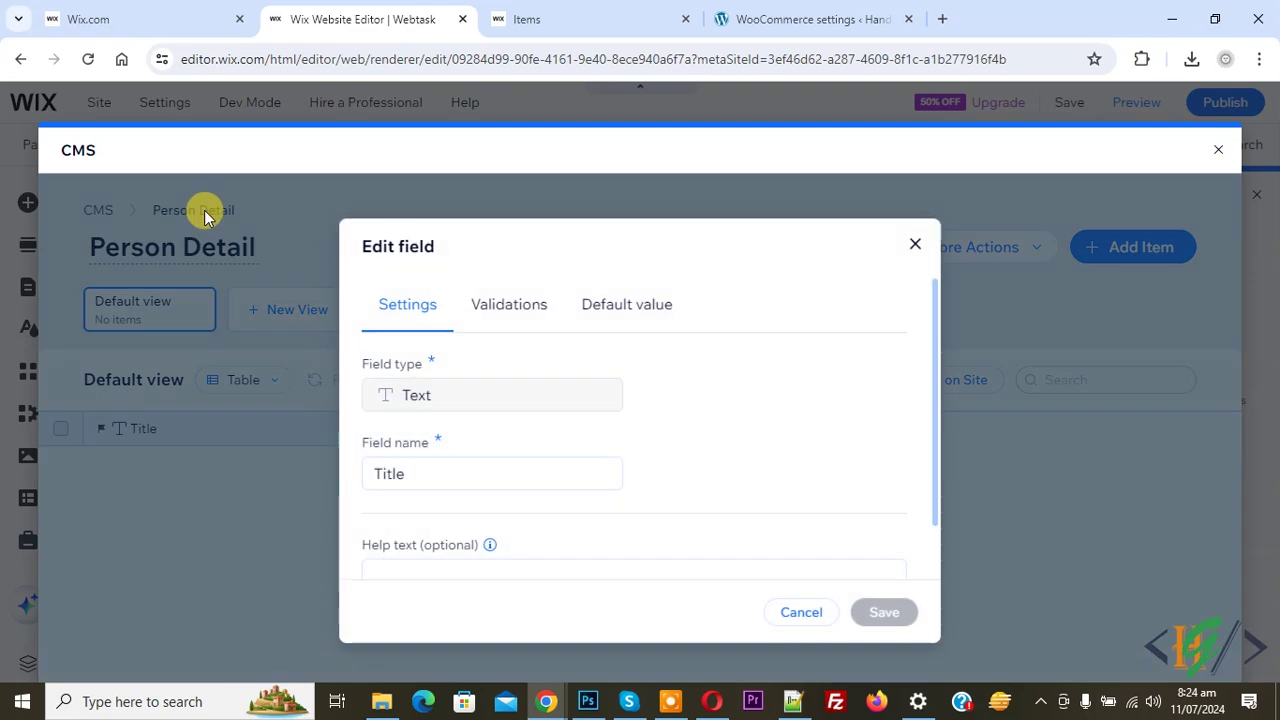
{"action": "left_click", "coordinate": [401, 476]}
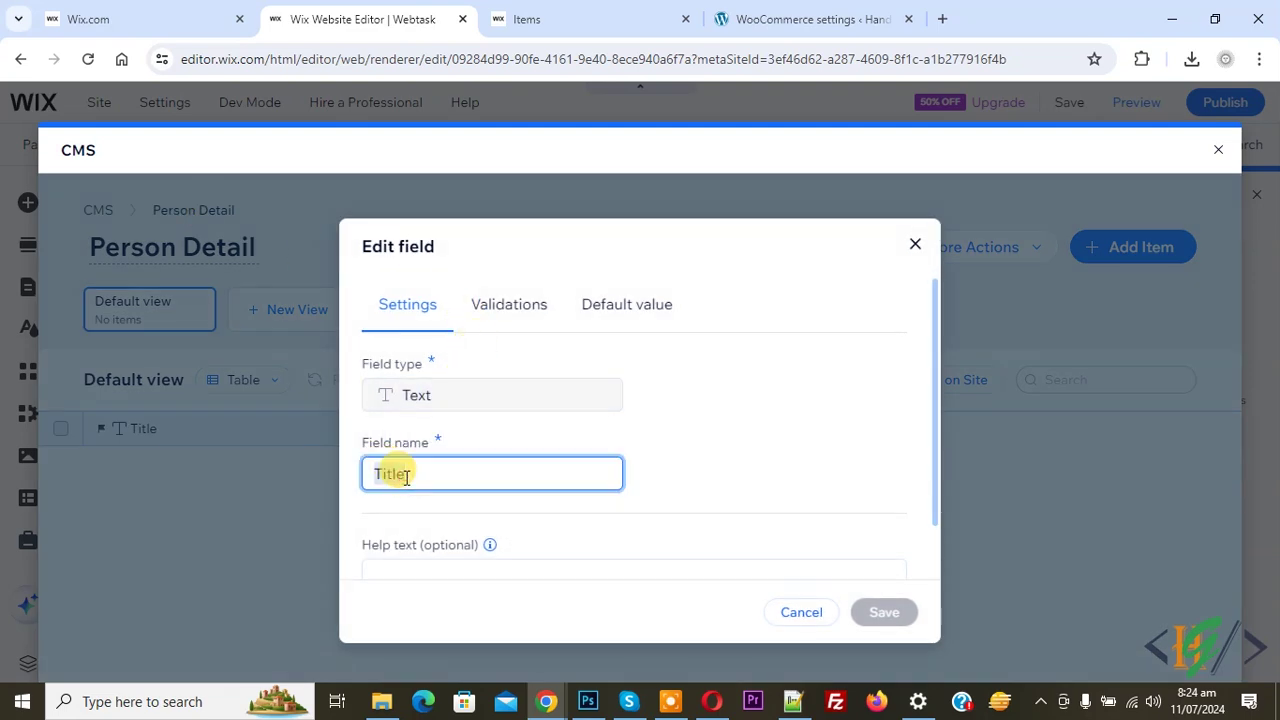
{"action": "type", "text": "Name"}
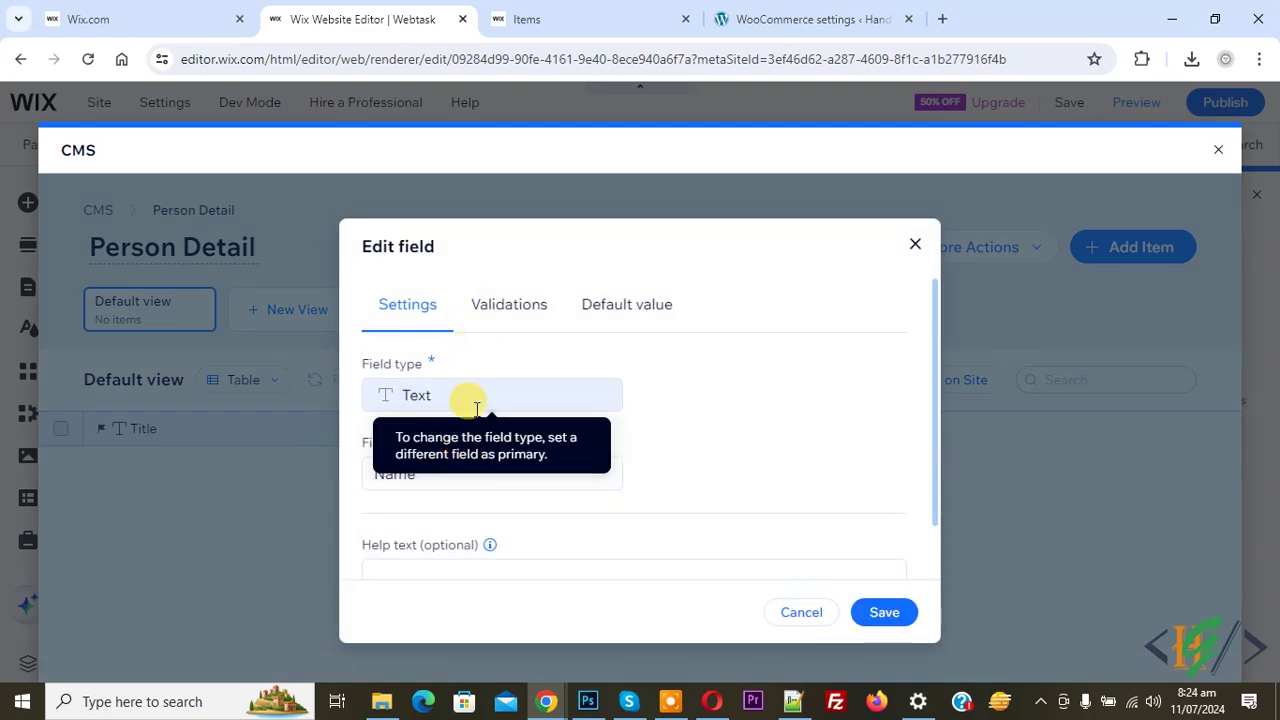
{"action": "left_click", "coordinate": [877, 614]}
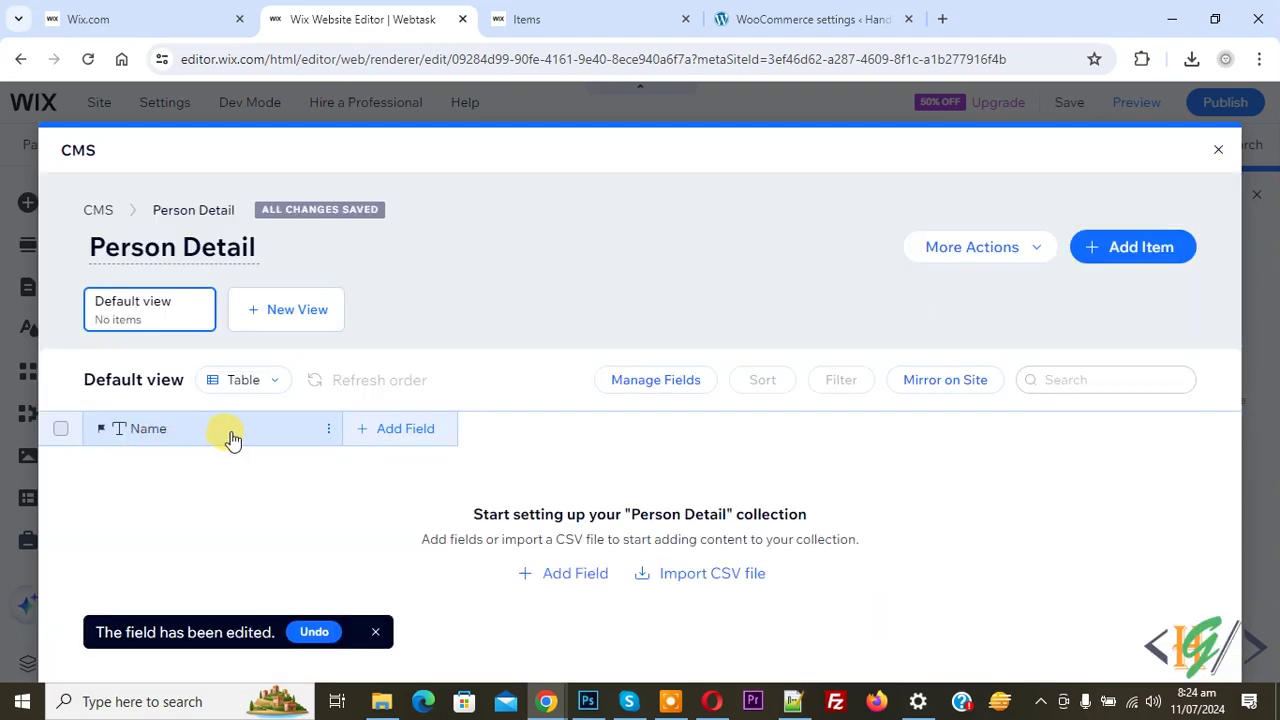
{"action": "left_click", "coordinate": [405, 430]}
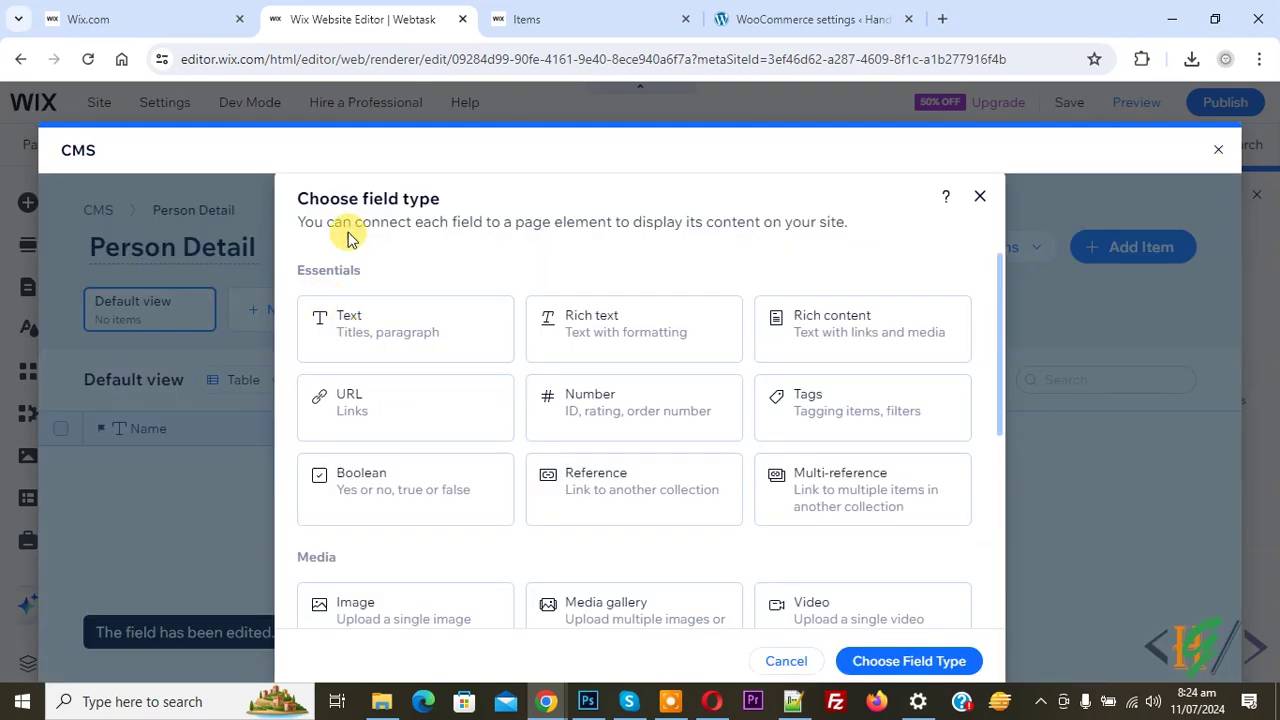
- Add a text field named 'Country' to the collection
{"action": "left_click", "coordinate": [368, 320]}
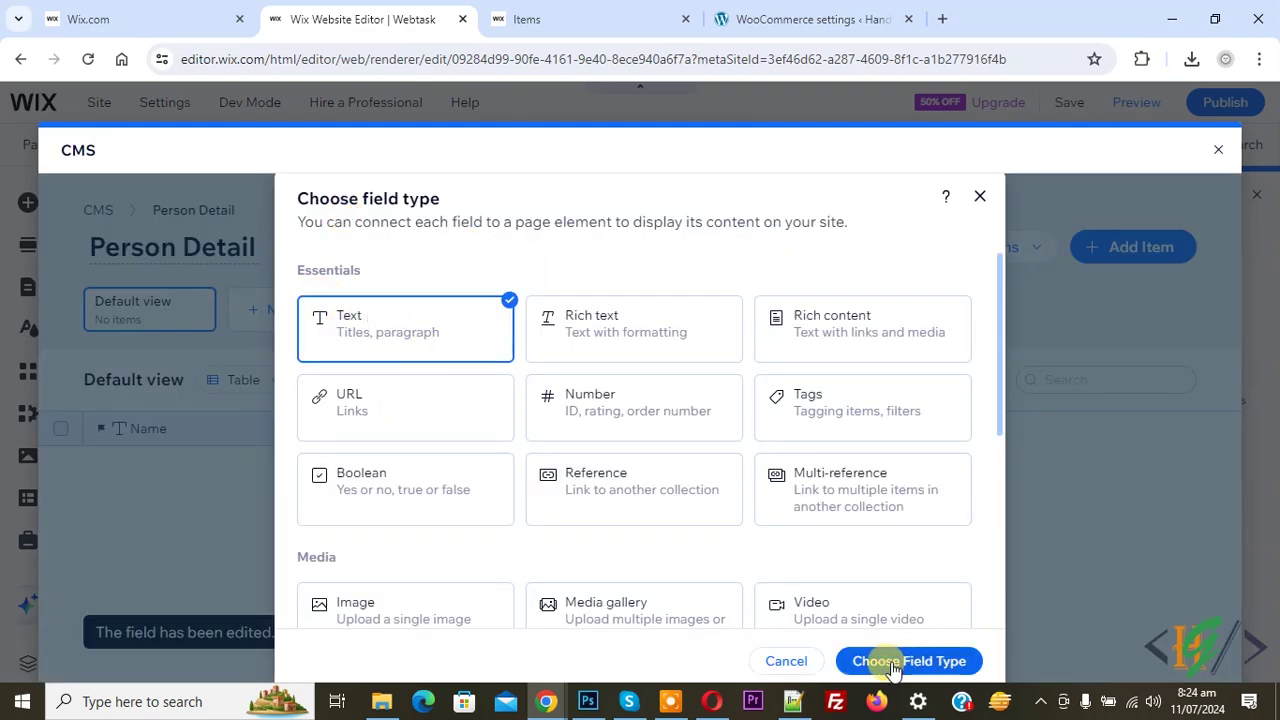
{"action": "left_click", "coordinate": [893, 663]}
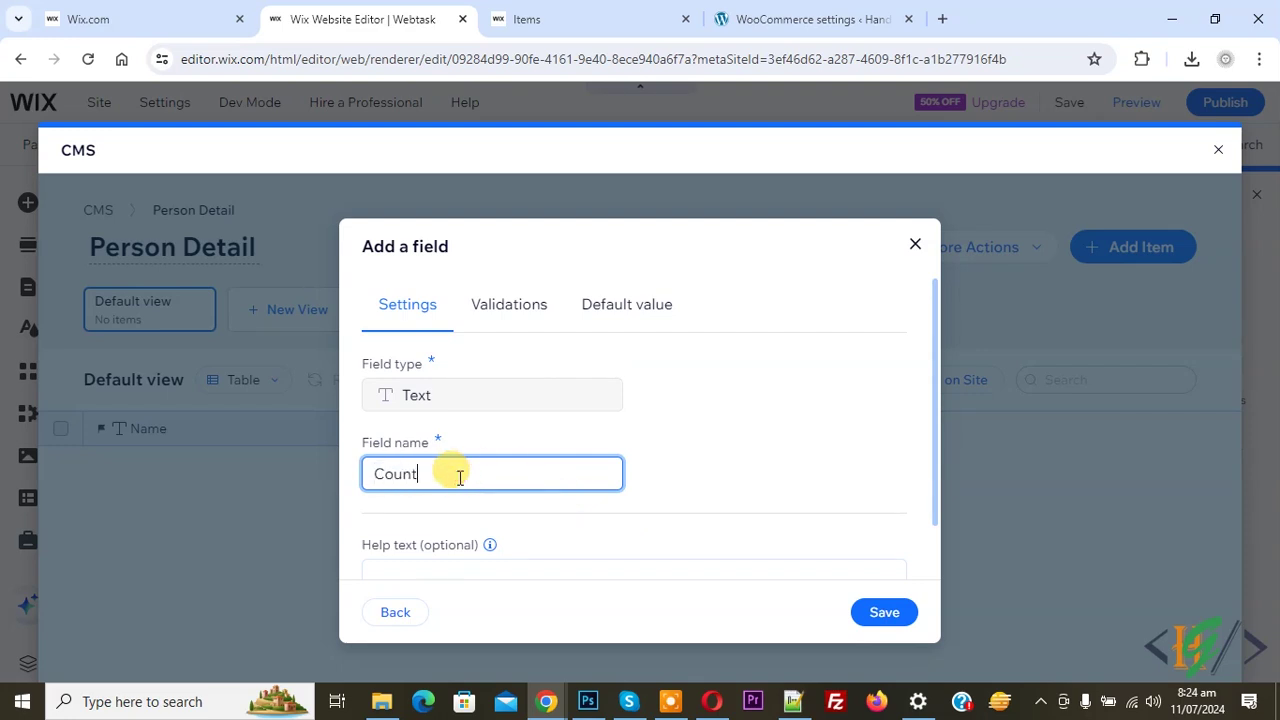
{"action": "type", "text": "Country"}
{"action": "left_click", "coordinate": [882, 612]}
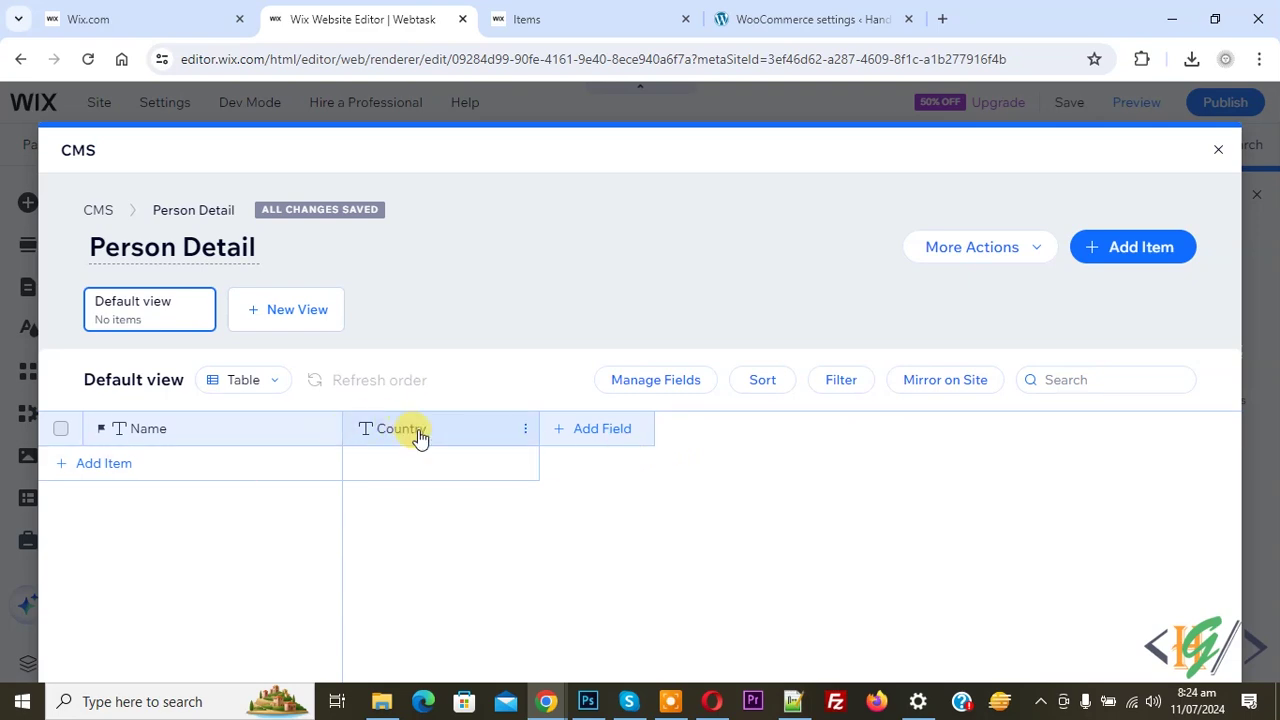
- Add a second text field named 'Qualification'
{"action": "left_click", "coordinate": [581, 438]}
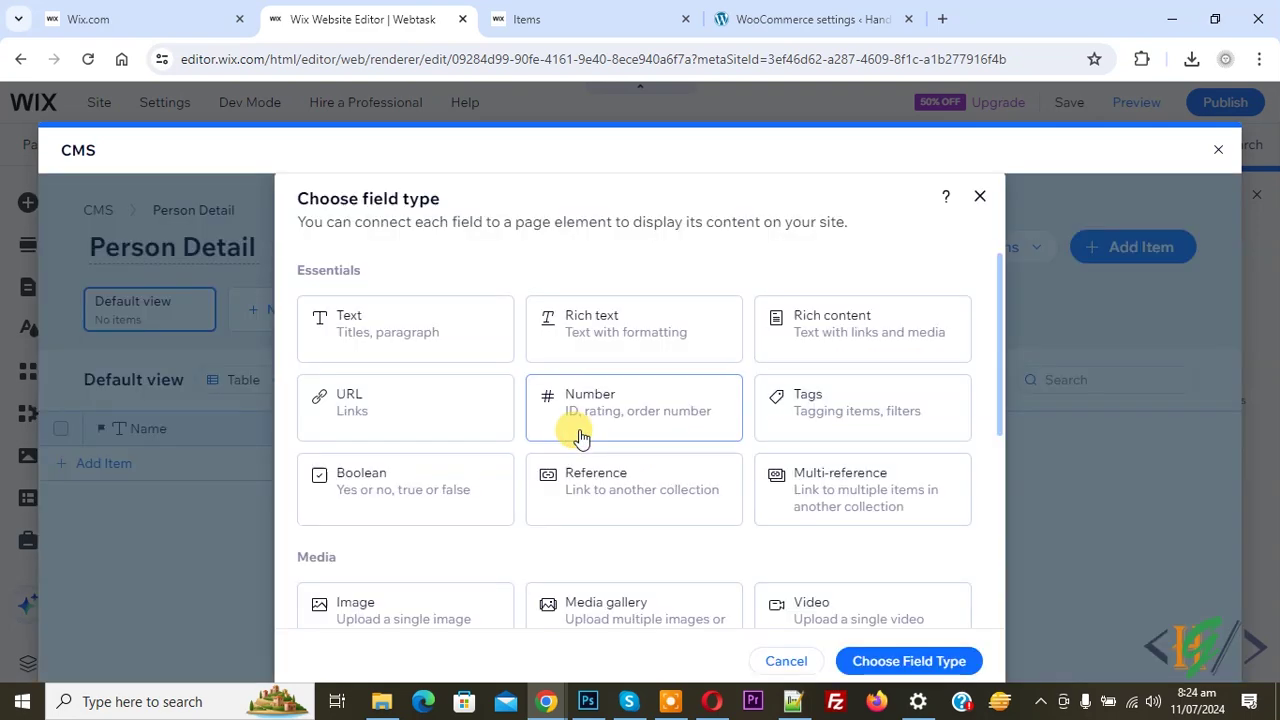
{"action": "left_click", "coordinate": [417, 341]}
{"action": "left_click", "coordinate": [893, 662]}
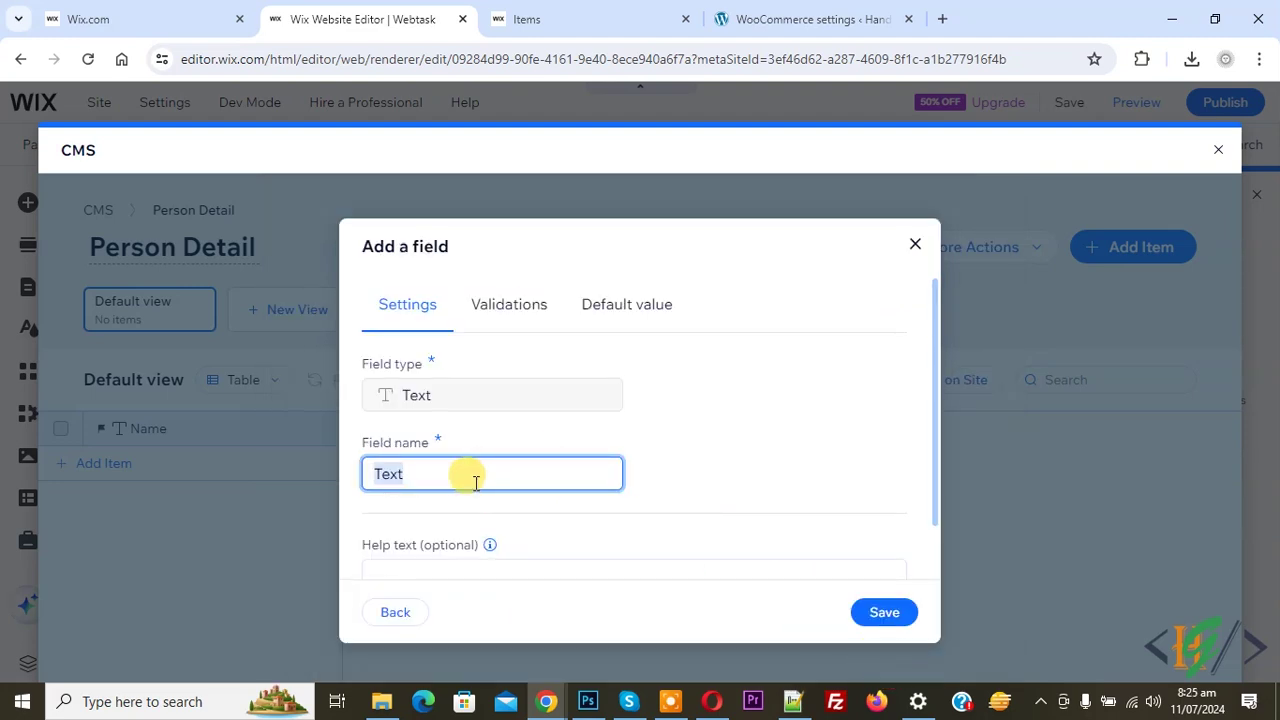
{"action": "type", "text": "Qualification"}
{"action": "left_click", "coordinate": [882, 612]}
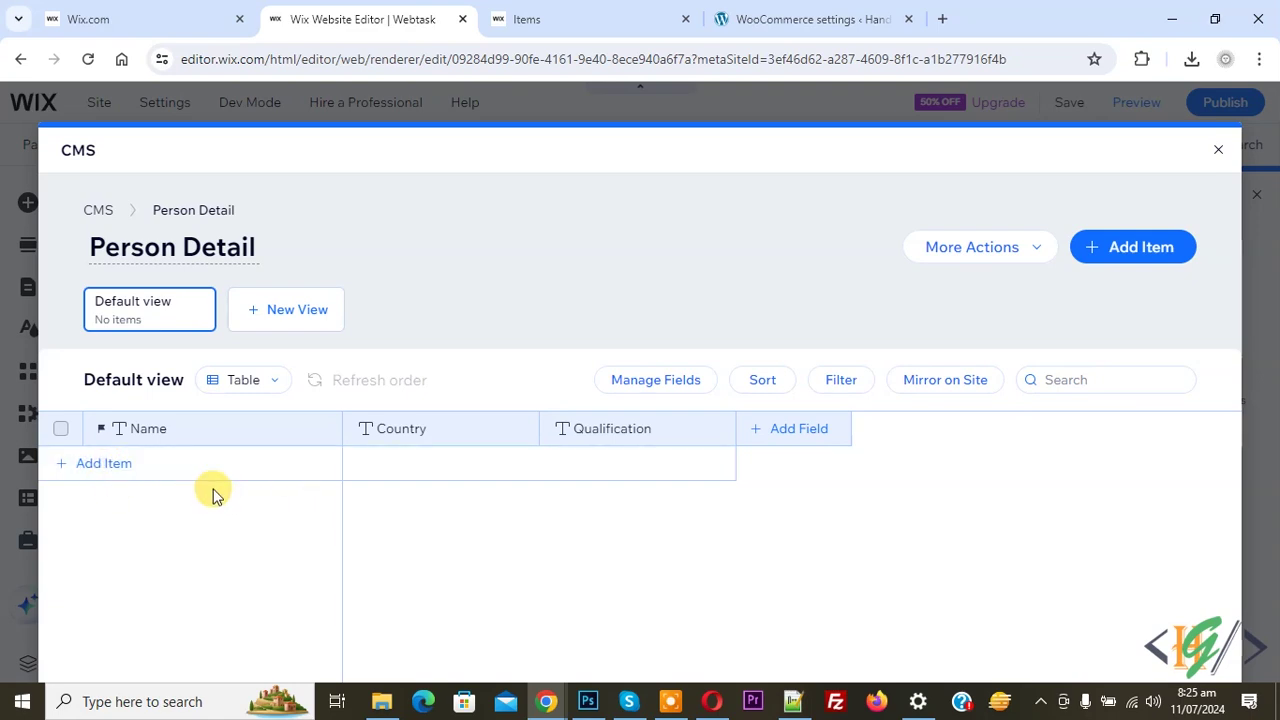
- Add the first Person Detail item with country Pakistan and qualification MS
{"action": "left_click", "coordinate": [112, 466]}
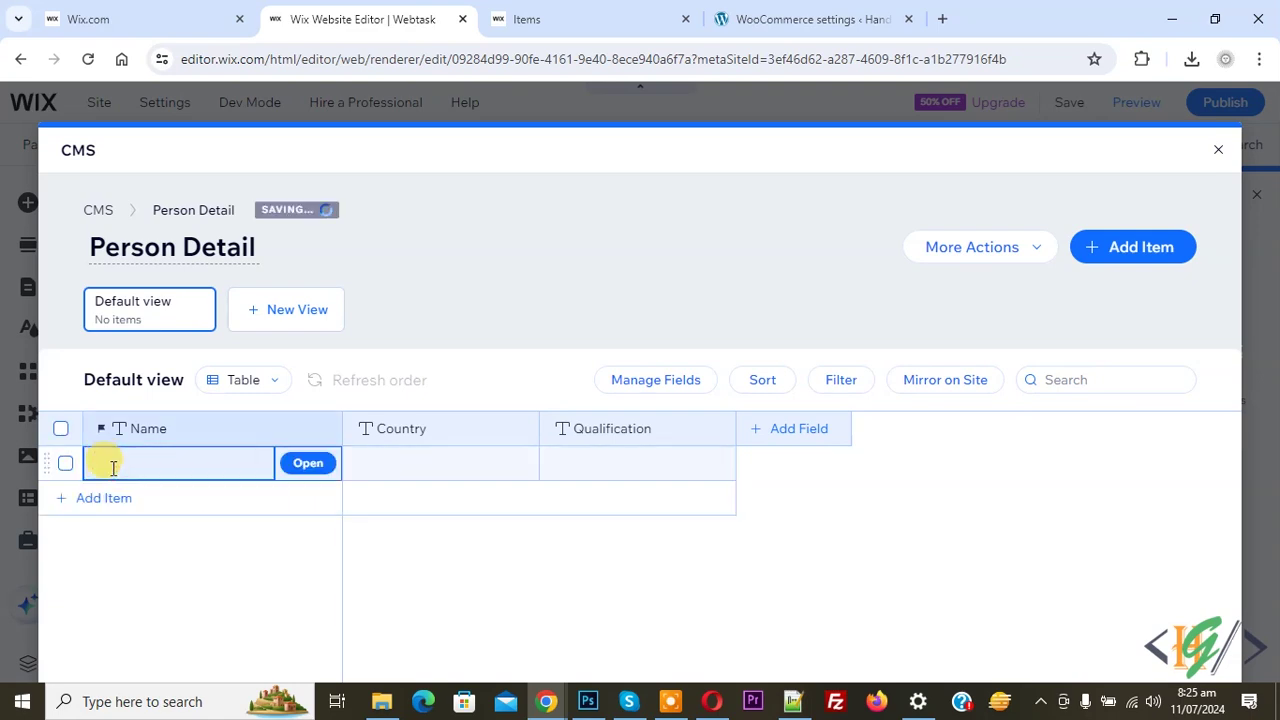
{"action": "left_click", "coordinate": [121, 467]}
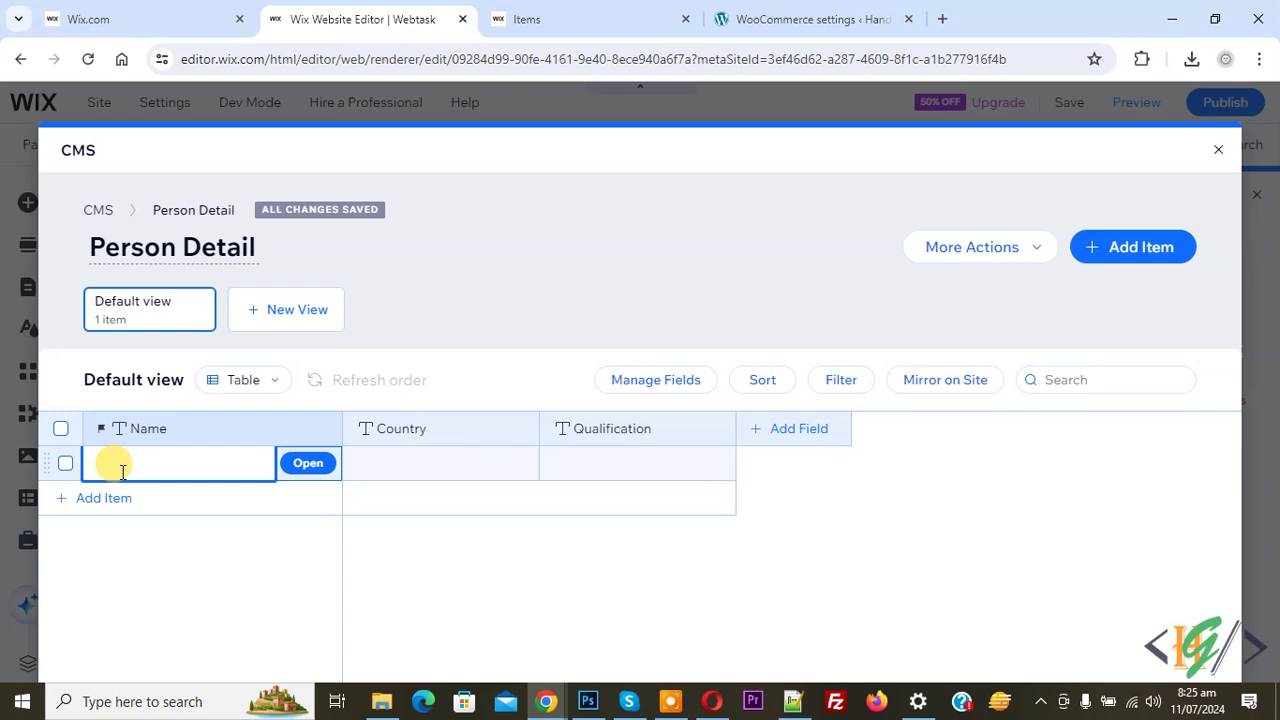
{"action": "left_click", "coordinate": [306, 468]}
{"action": "left_click", "coordinate": [305, 487]}
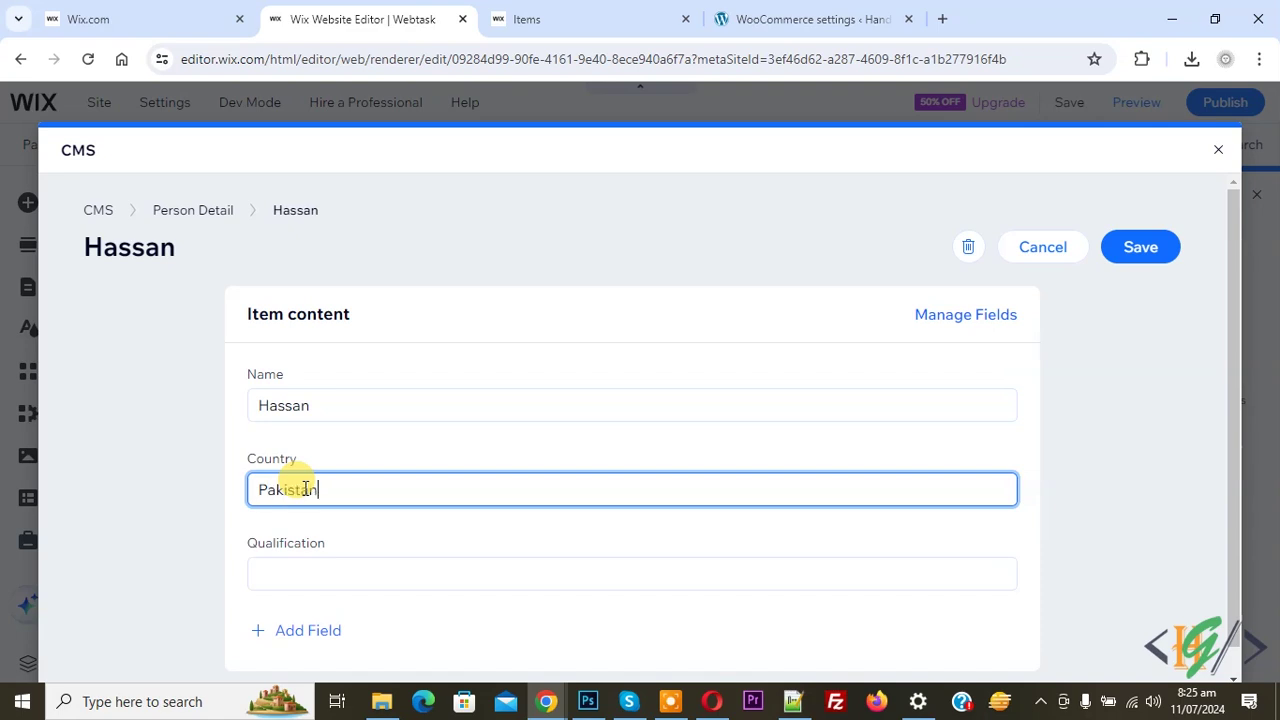
{"action": "left_click", "coordinate": [288, 565]}
{"action": "type", "text": "MS"}
{"action": "left_click", "coordinate": [1145, 247]}
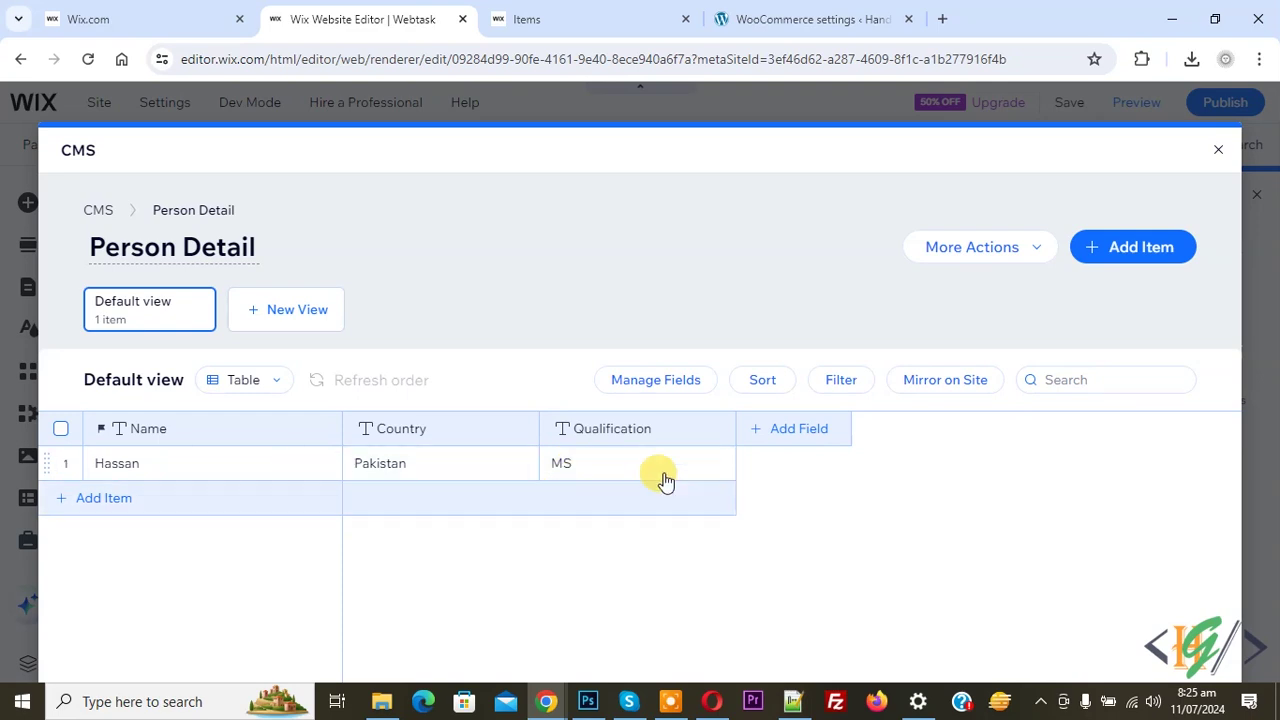
- Add a second item with country US and qualification MS, then start another new item
{"action": "left_click", "coordinate": [1115, 249]}
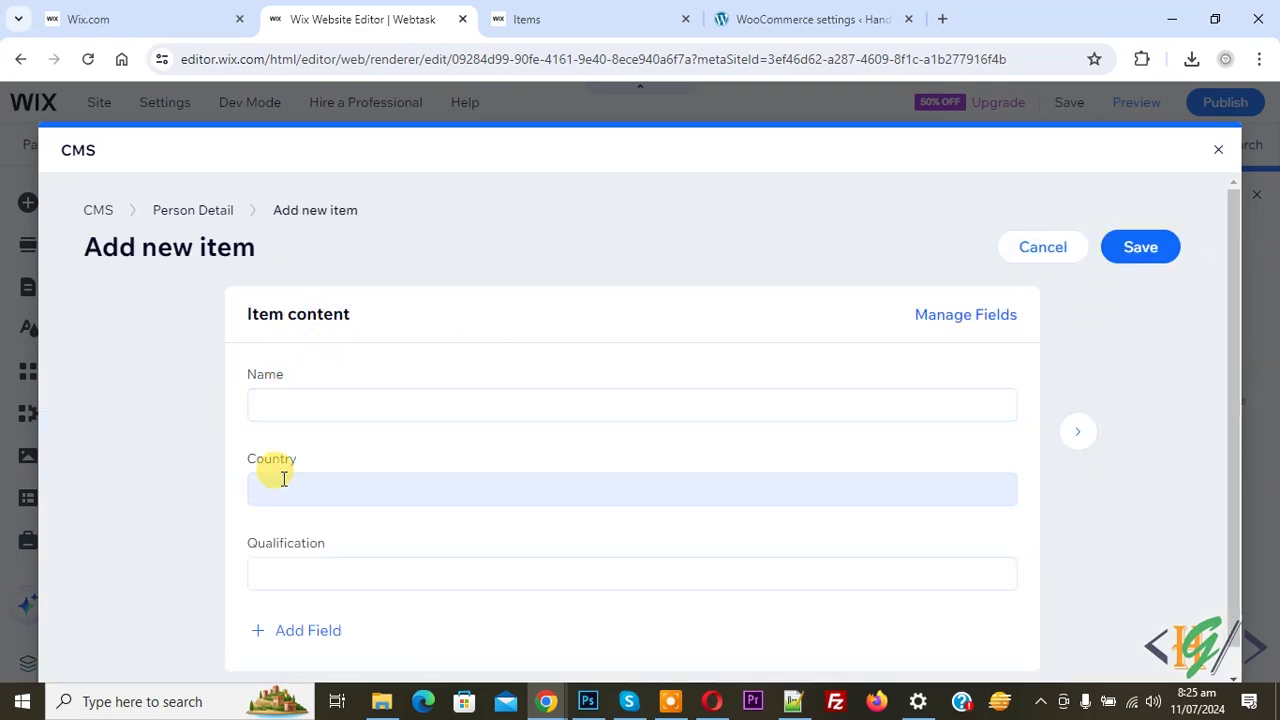
{"action": "left_click", "coordinate": [279, 404]}
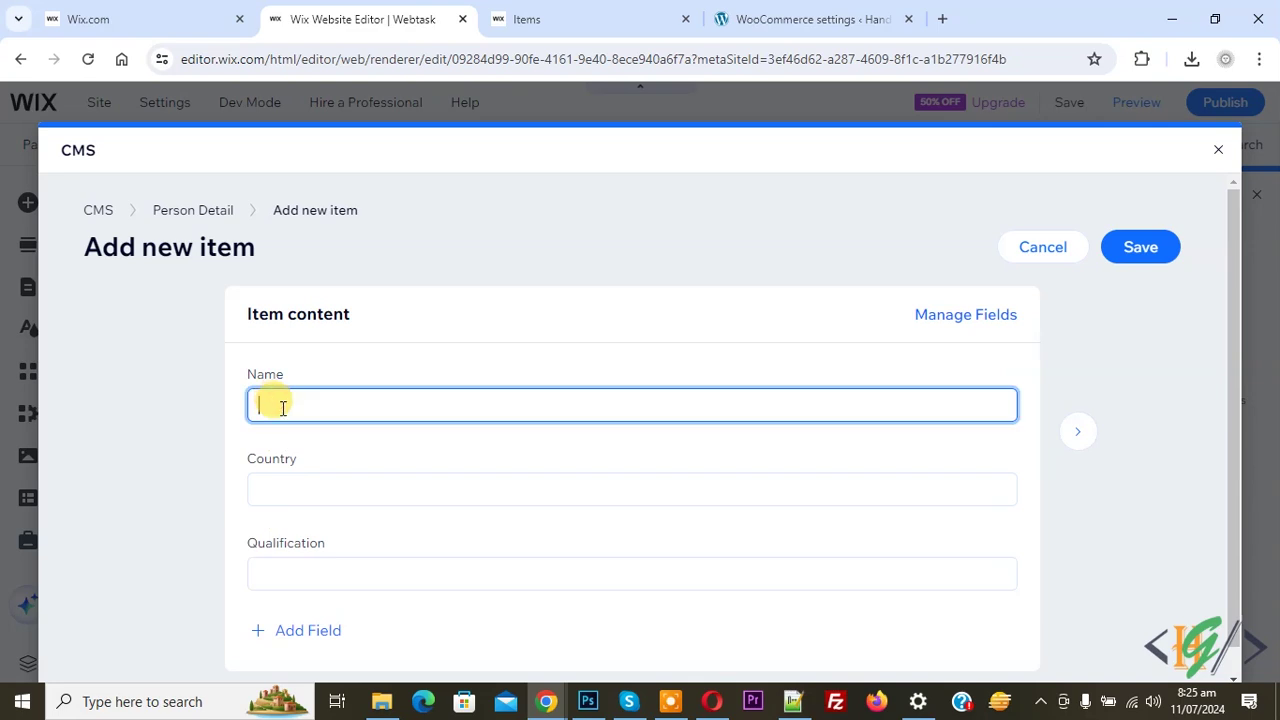
{"action": "left_click", "coordinate": [281, 484]}
{"action": "type", "text": "US"}
{"action": "left_click", "coordinate": [287, 572]}
{"action": "type", "text": "MS"}
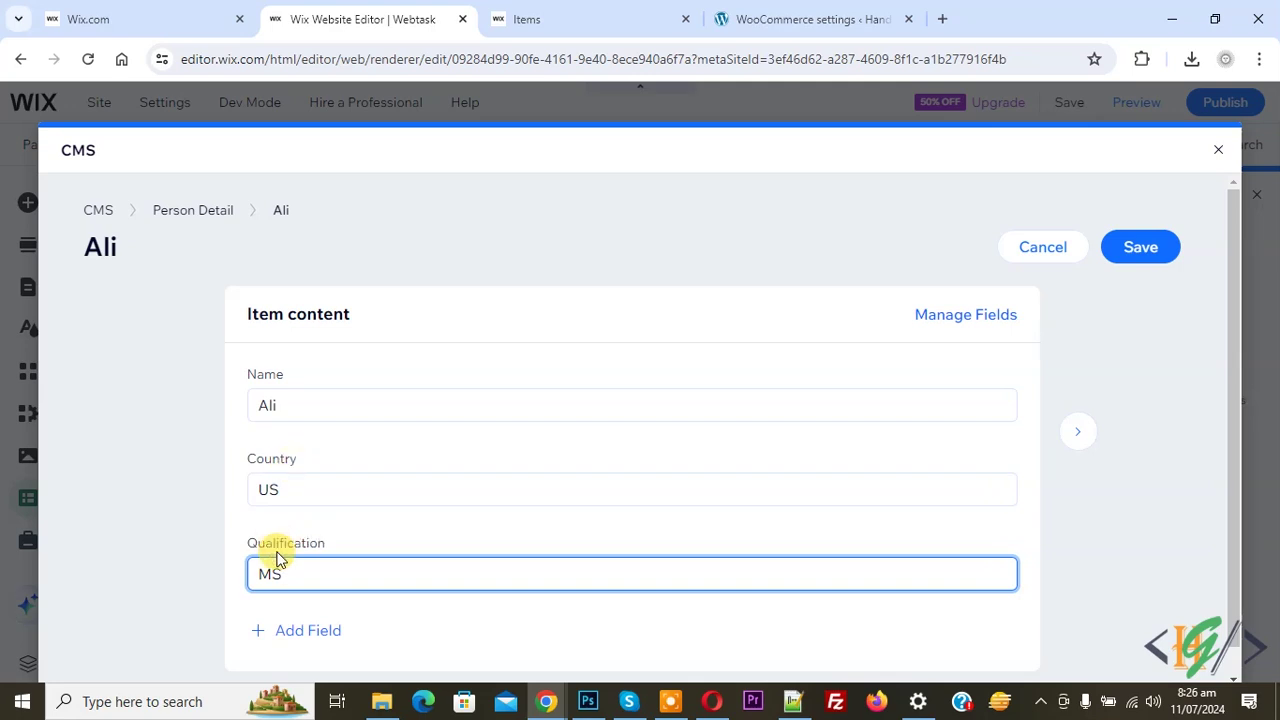
{"action": "left_click", "coordinate": [1131, 249]}
{"action": "left_click", "coordinate": [945, 318]}
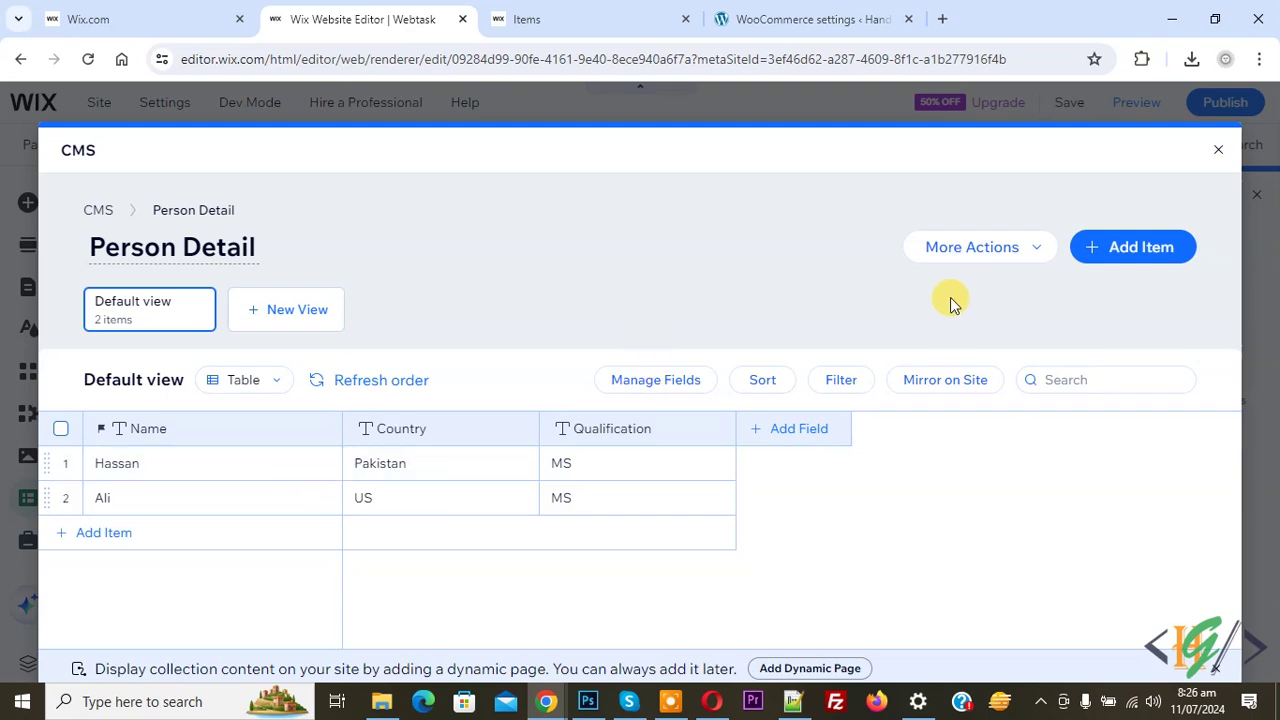
{"action": "left_click", "coordinate": [1120, 248]}
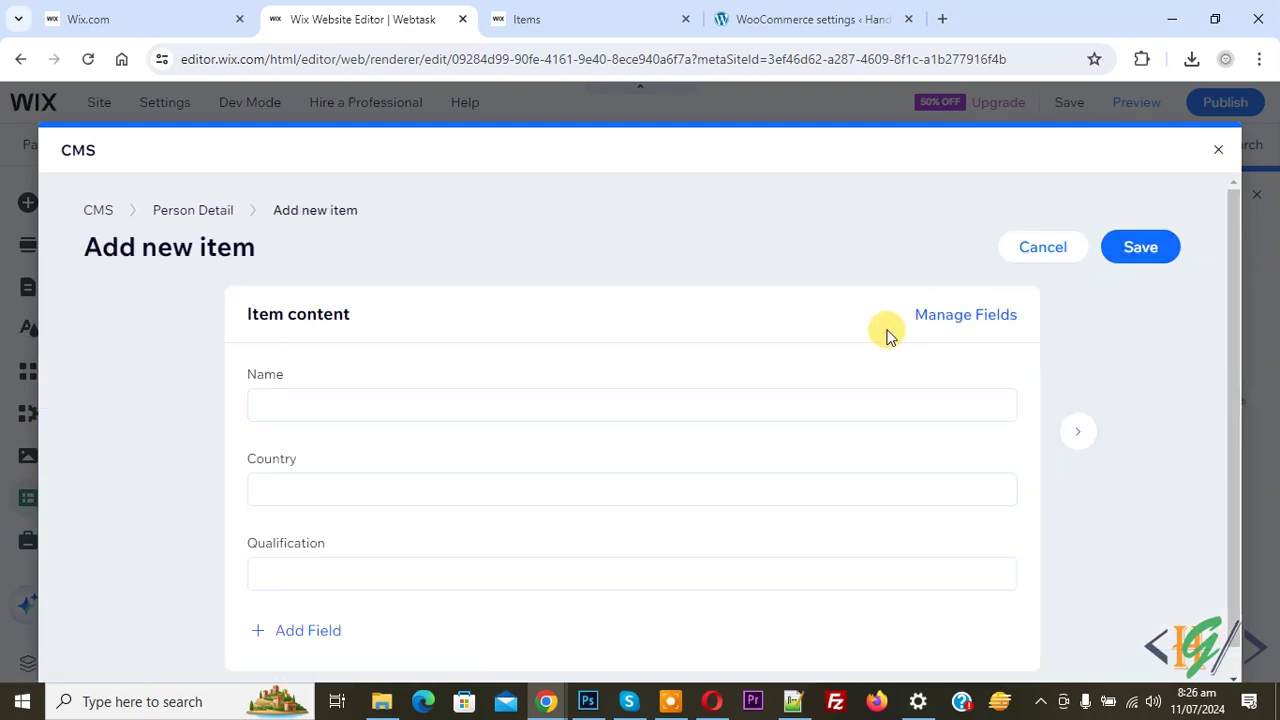
- Discard the blank item form and create the Person Detail dataset for the table
{"action": "left_click", "coordinate": [1045, 248]}
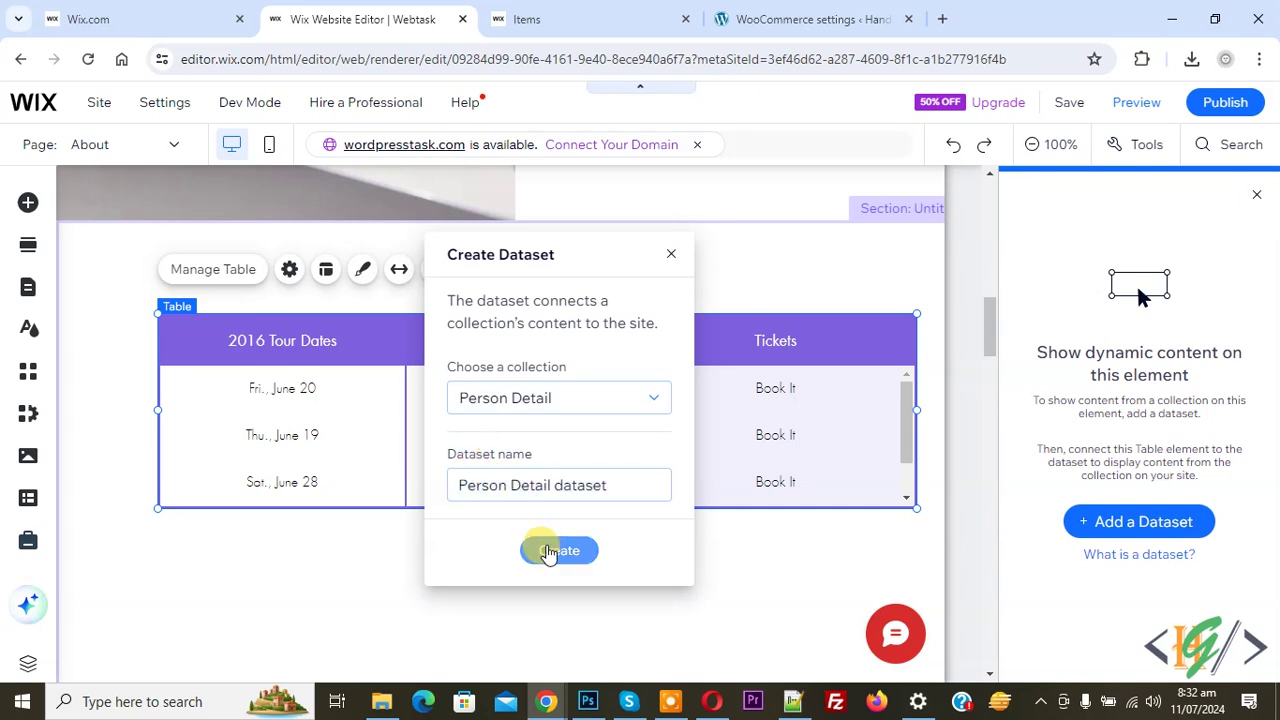
{"action": "left_click", "coordinate": [549, 551]}
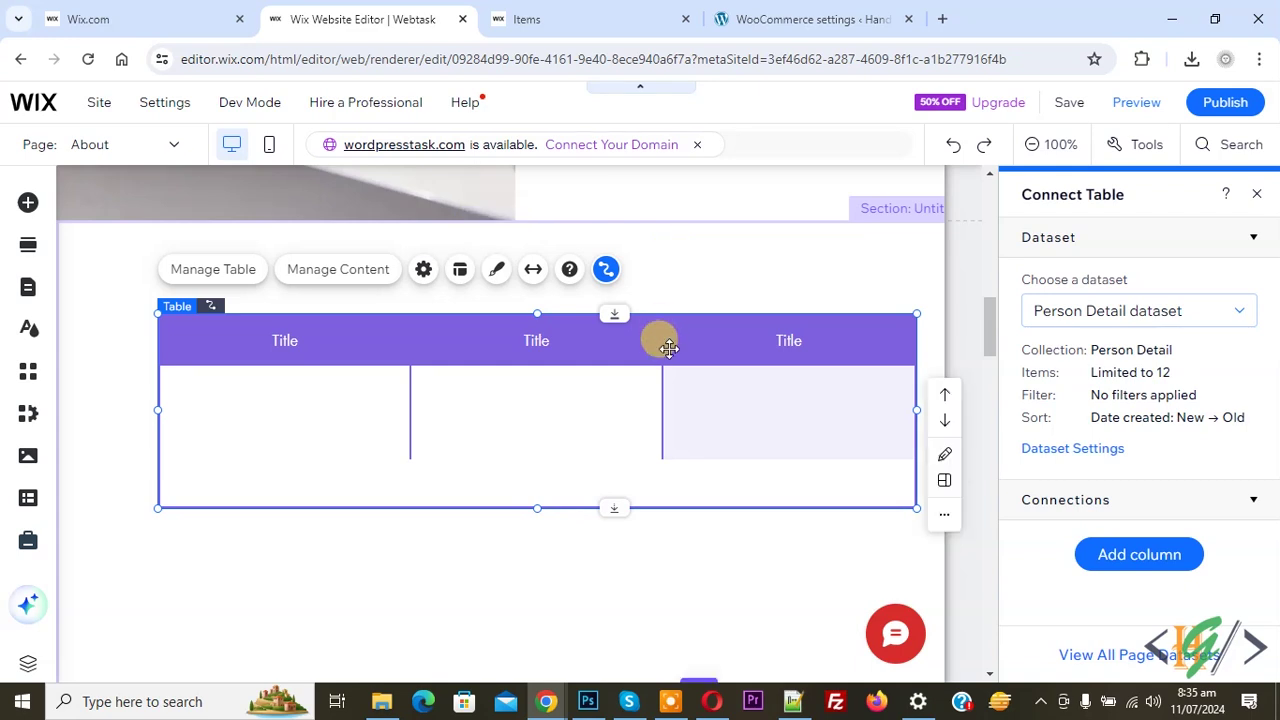
- Reconnect the table to Person Detail dataset so its columns show Name, Country and Qualification
{"action": "left_click", "coordinate": [1098, 309]}
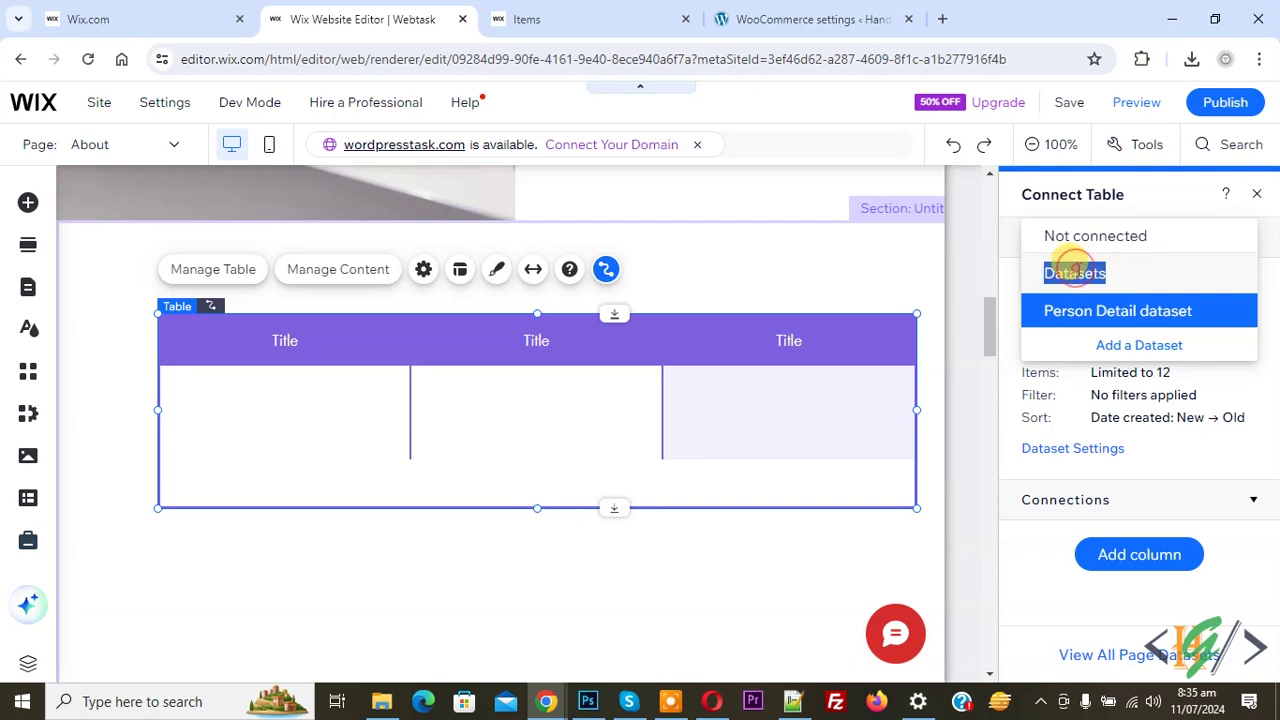
{"action": "left_click", "coordinate": [1093, 240]}
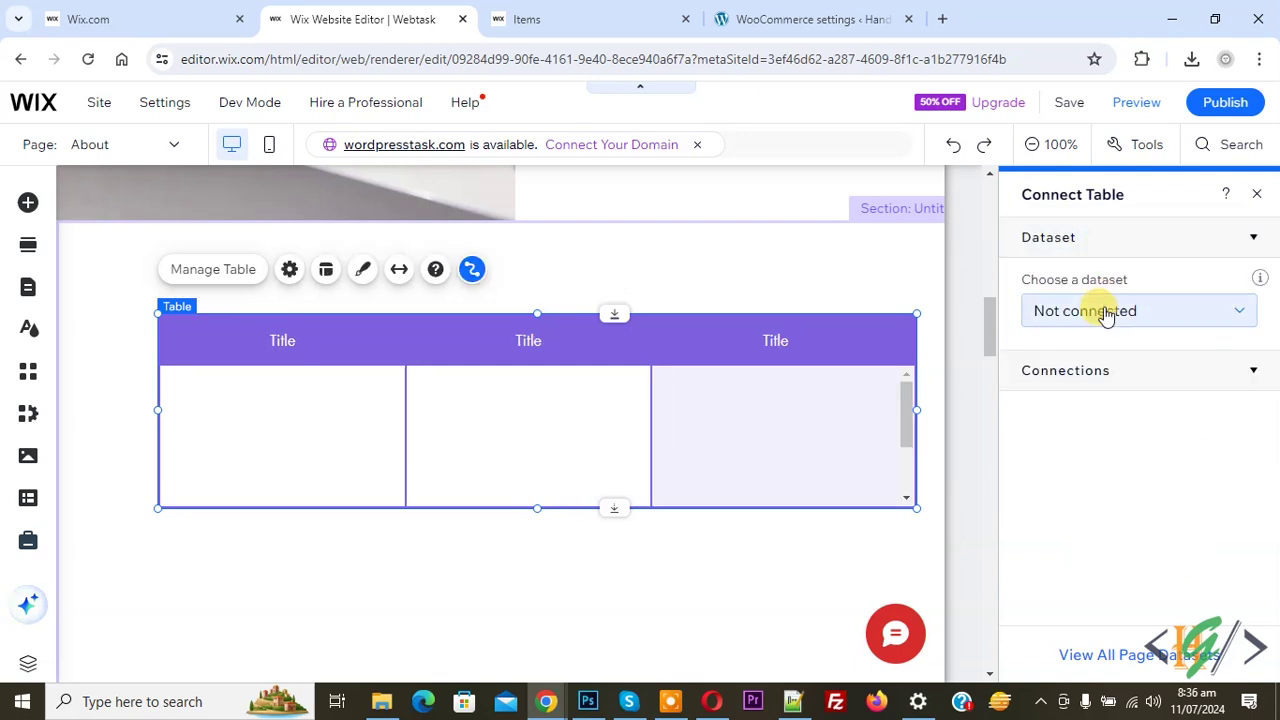
{"action": "left_click", "coordinate": [1105, 313]}
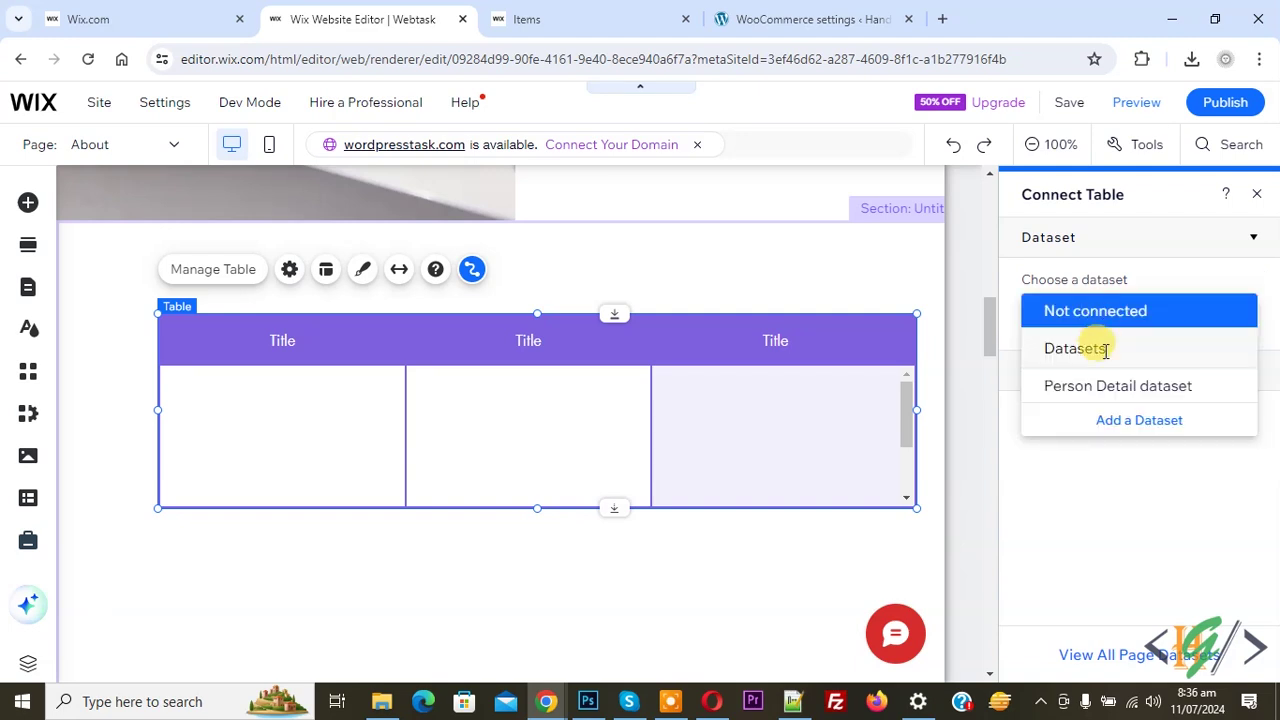
{"action": "left_click", "coordinate": [1105, 390]}
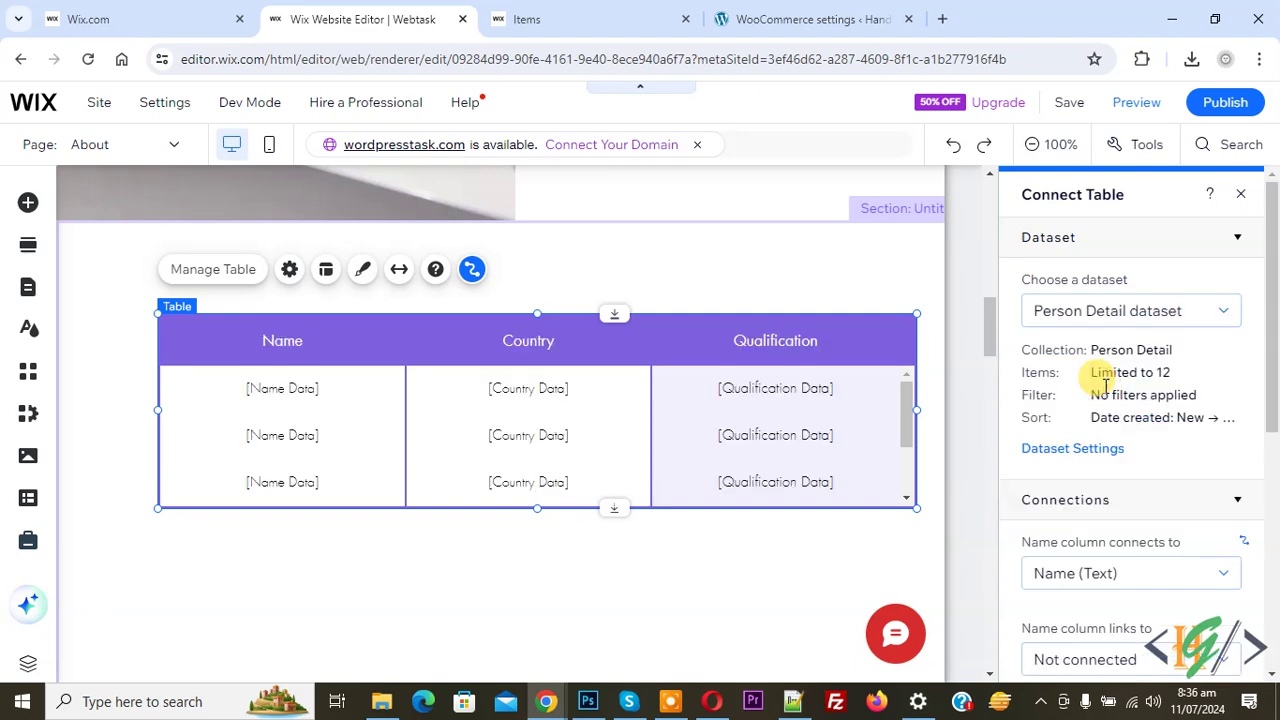
{"action": "left_click", "coordinate": [742, 418]}
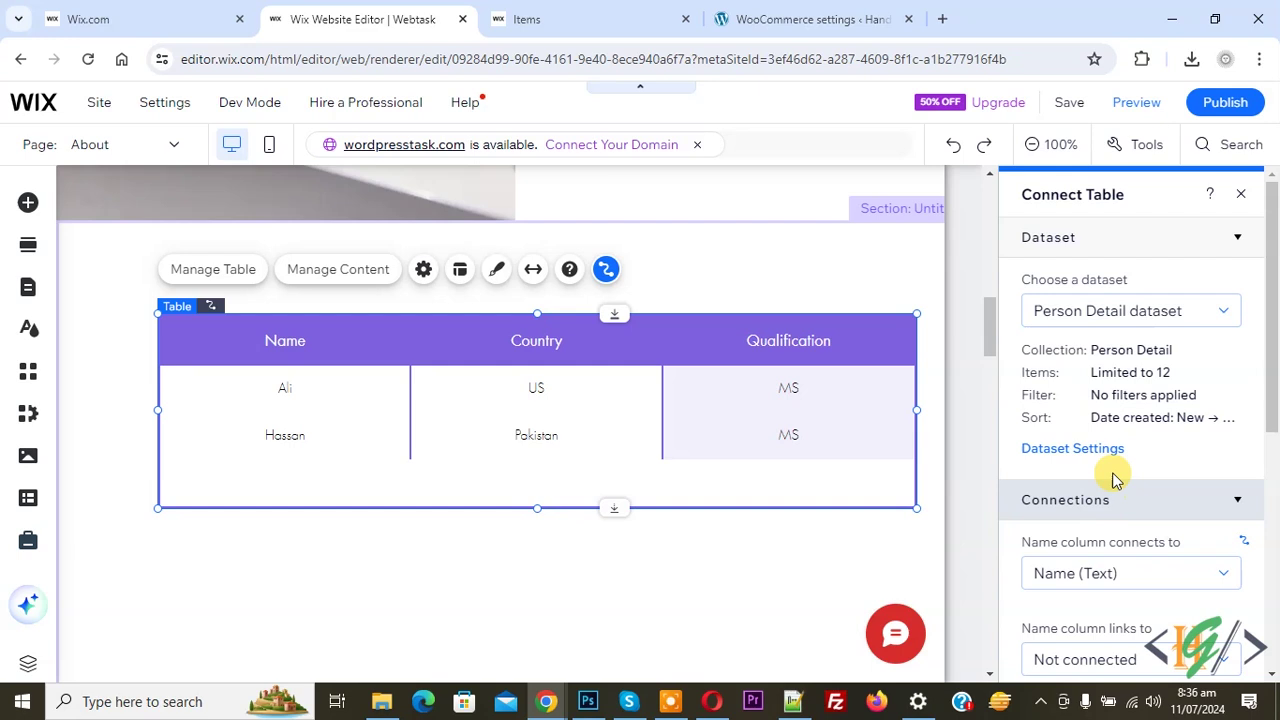
{"action": "scroll", "coordinate": [1114, 470], "scroll_direction": "down", "scroll_amount": 2}
{"action": "scroll", "coordinate": [1060, 400], "scroll_direction": "up", "scroll_amount": 2}
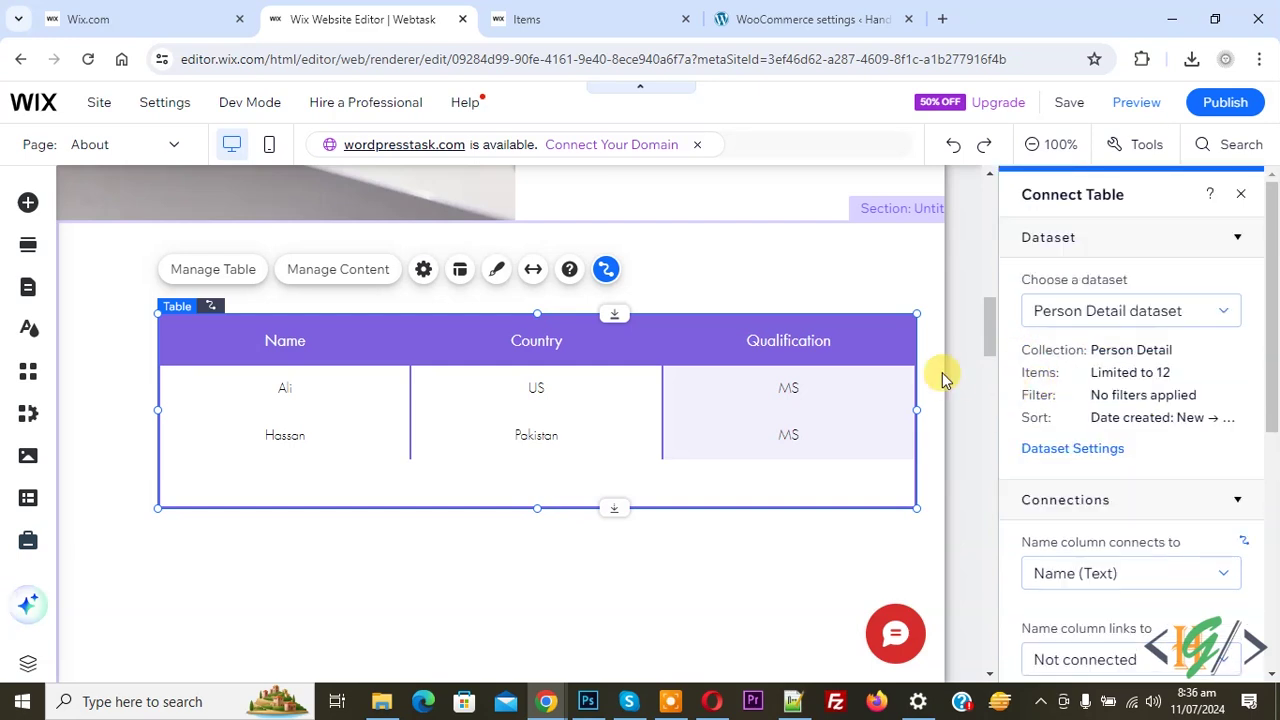
- Add and save a third Person Detail item with a name, Country UK and Qualification MS
{"action": "left_click", "coordinate": [1060, 450]}
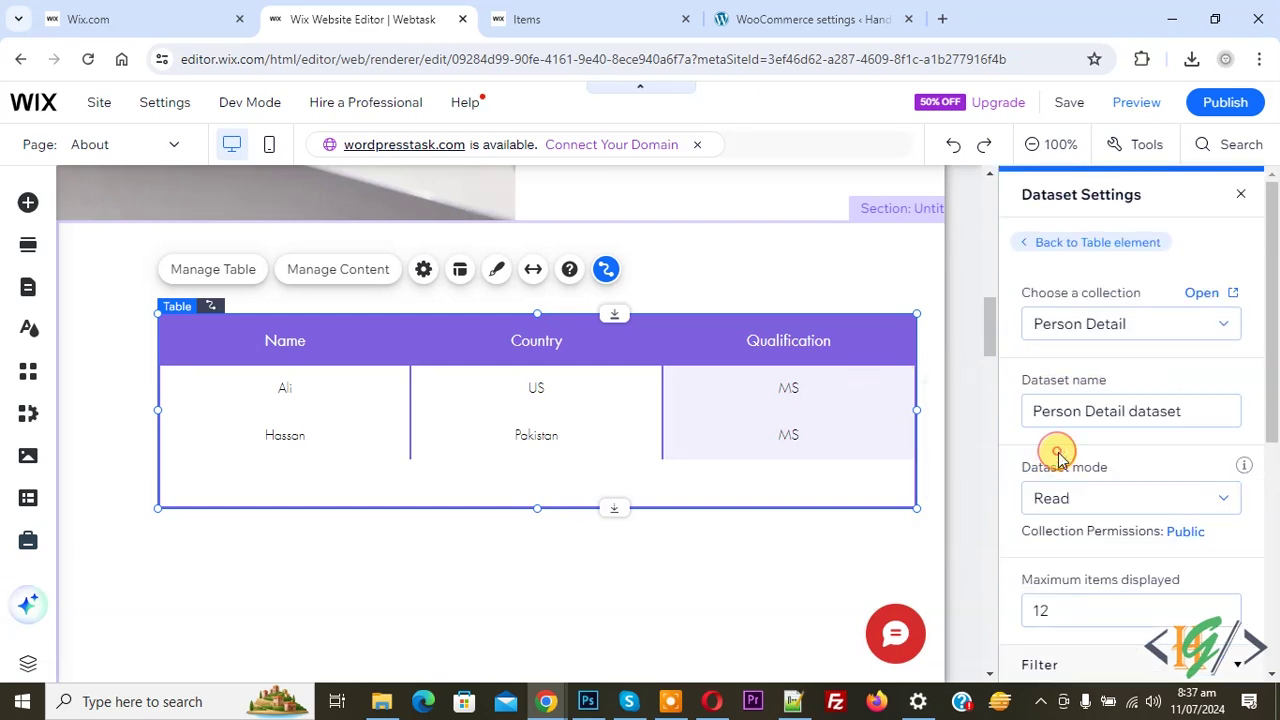
{"action": "left_click", "coordinate": [1204, 293]}
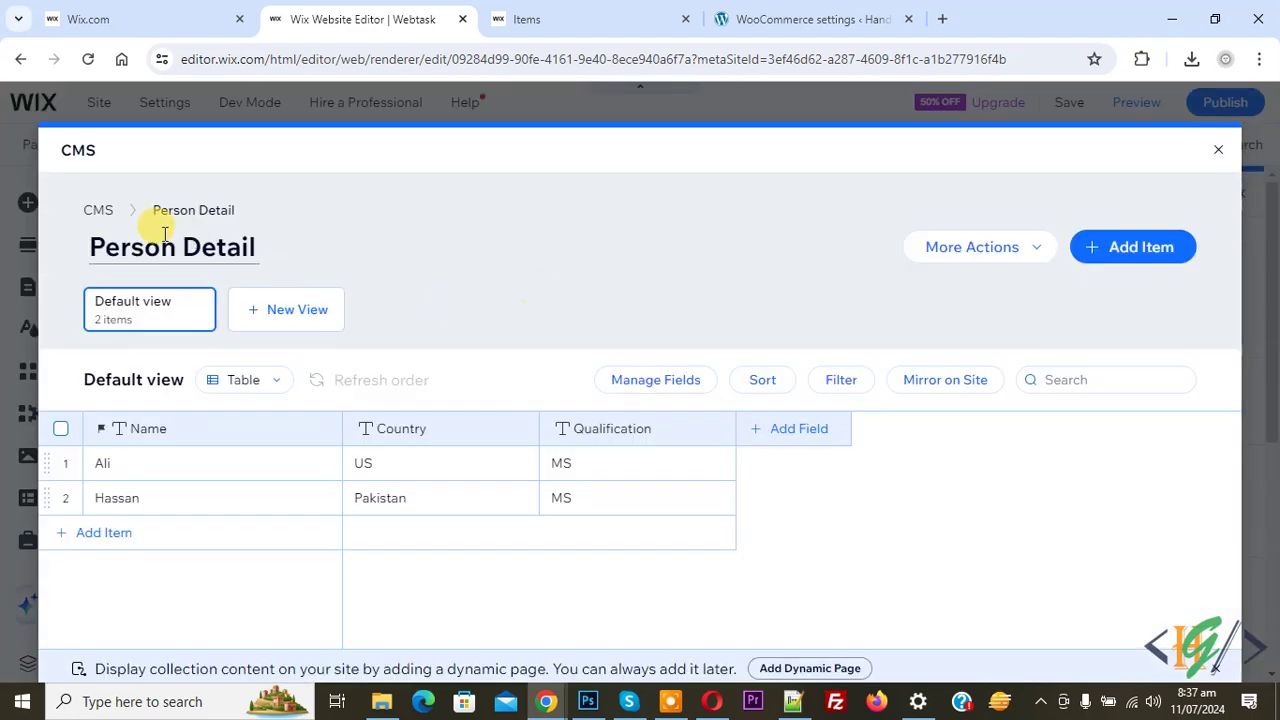
{"action": "left_click", "coordinate": [1134, 246]}
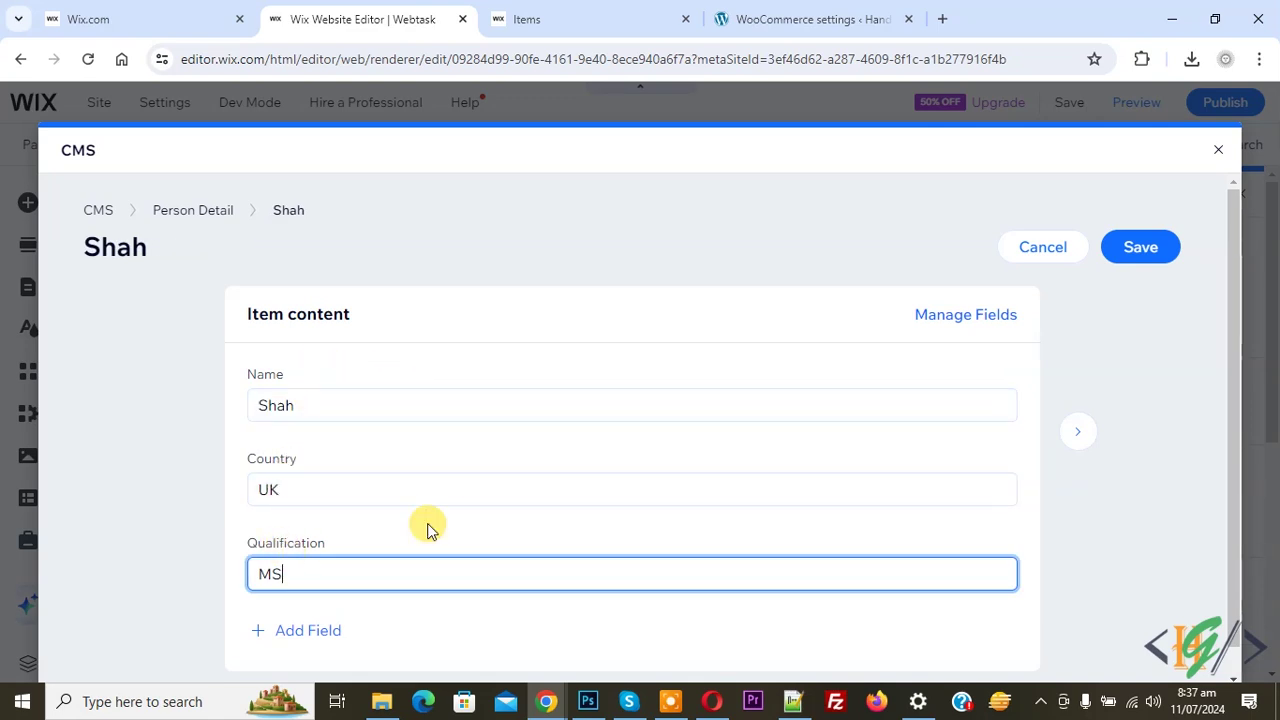
{"action": "left_click", "coordinate": [1134, 249]}
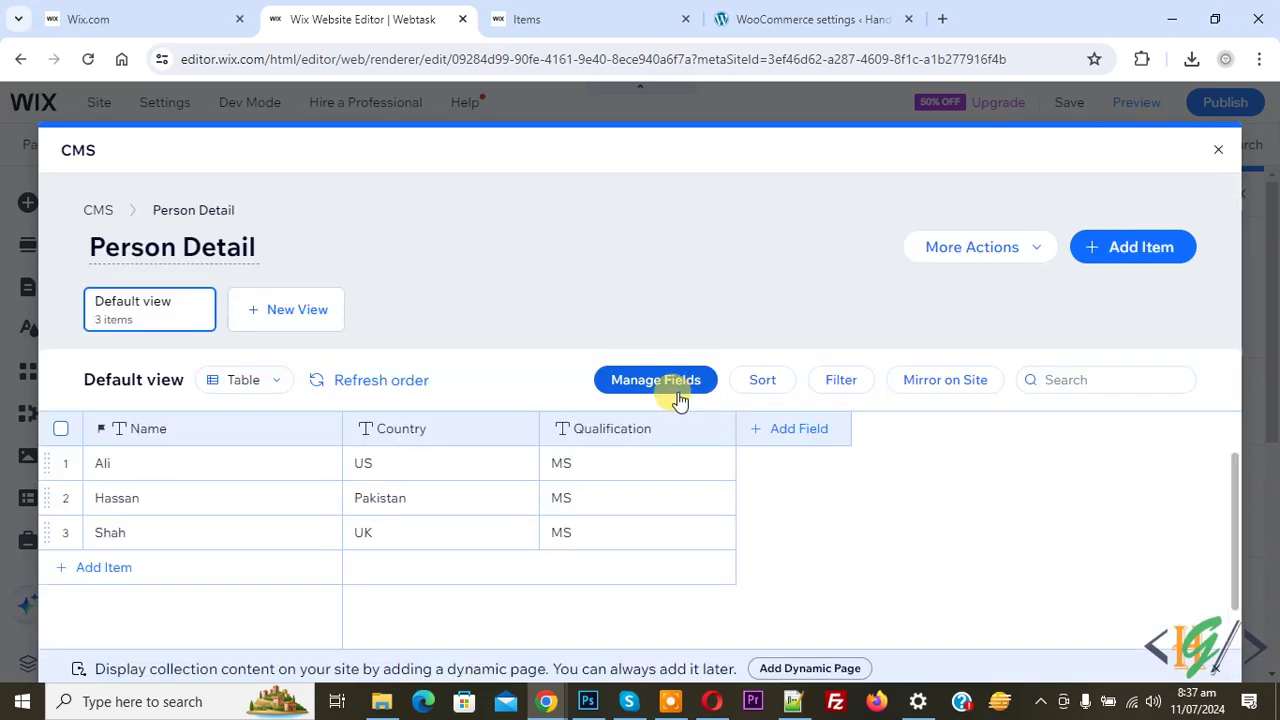
- Close the collection, publish the site, and view the live About page in its browser tab
{"action": "left_click", "coordinate": [1215, 158]}
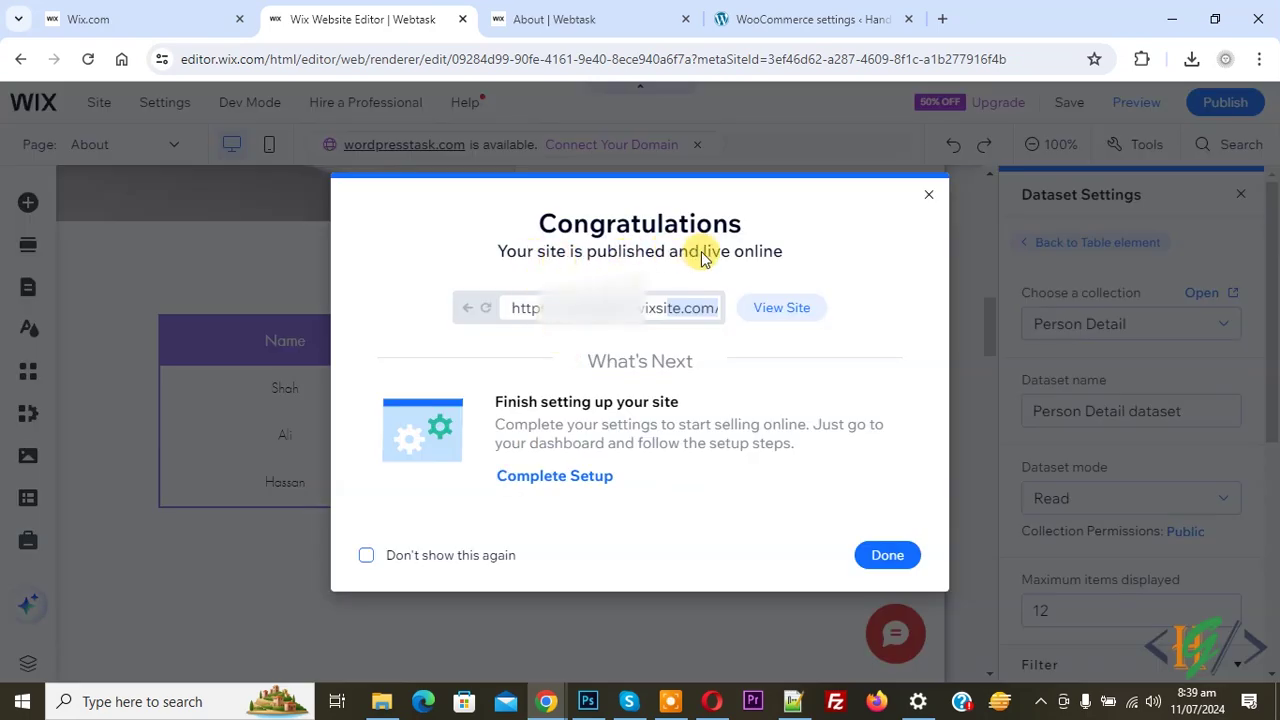
{"action": "left_click", "coordinate": [588, 17]}
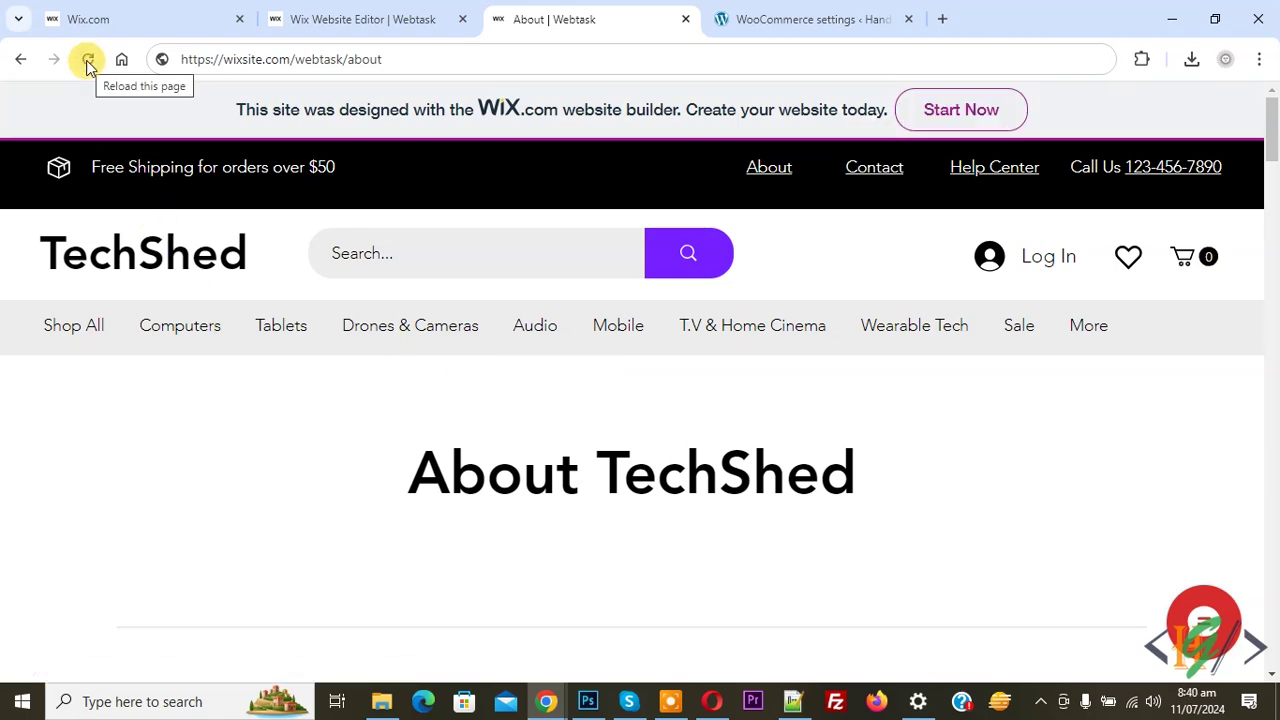
- Zoom out the live About page to show the three-row Name, Country, Qualification table
{"action": "scroll", "coordinate": [560, 360], "scroll_direction": "down", "scroll_amount": 10}
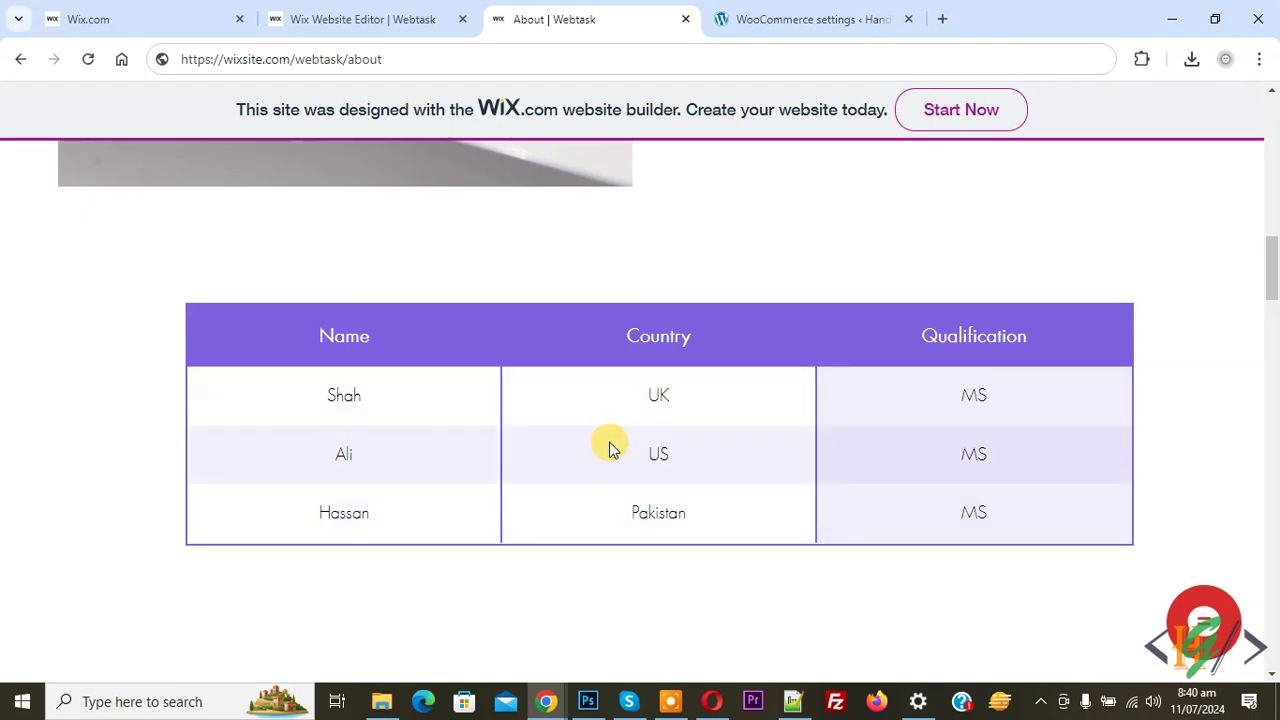
{"action": "key", "text": "ctrl+minus"}
{"action": "key", "text": "ctrl+minus"}
{"action": "scroll", "coordinate": [600, 405], "scroll_direction": "up", "scroll_amount": 1}
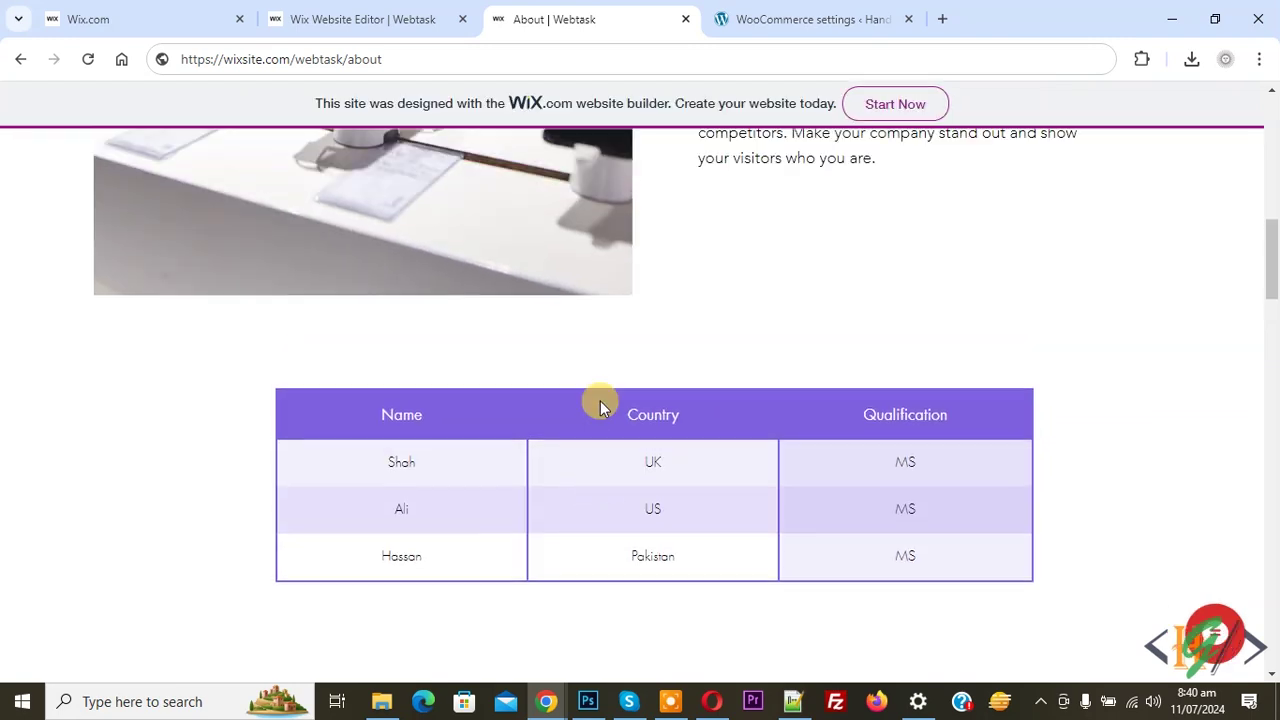